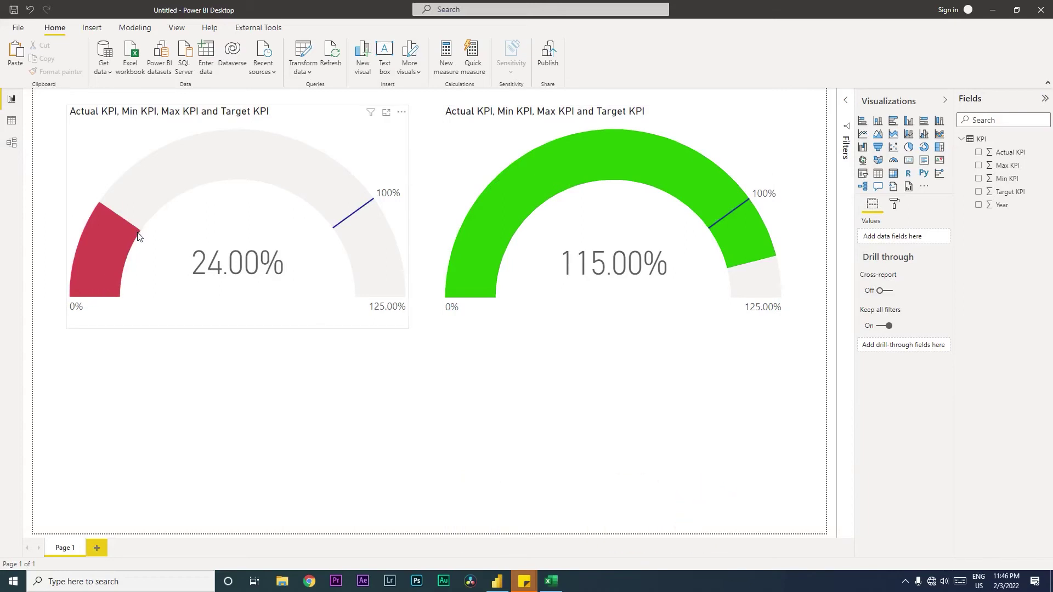
After reviewing the Page 1 gauges, add a blank Page 2 and switch to KPI.xlsx in Excel.
mouse_move(137, 237)
mouse_move(236, 266)
click(97, 547)
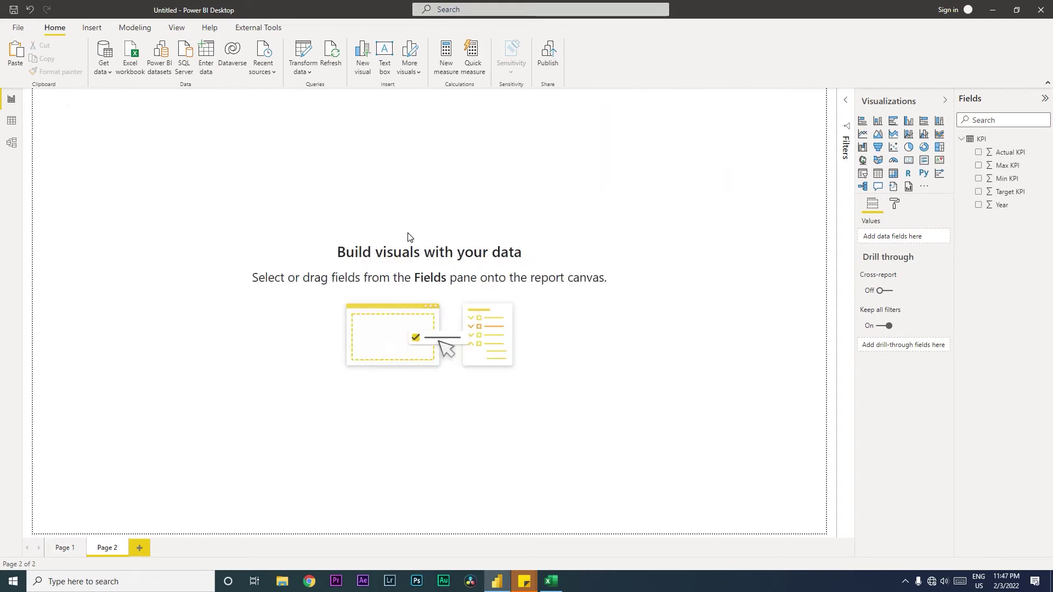
key(alt+Tab)
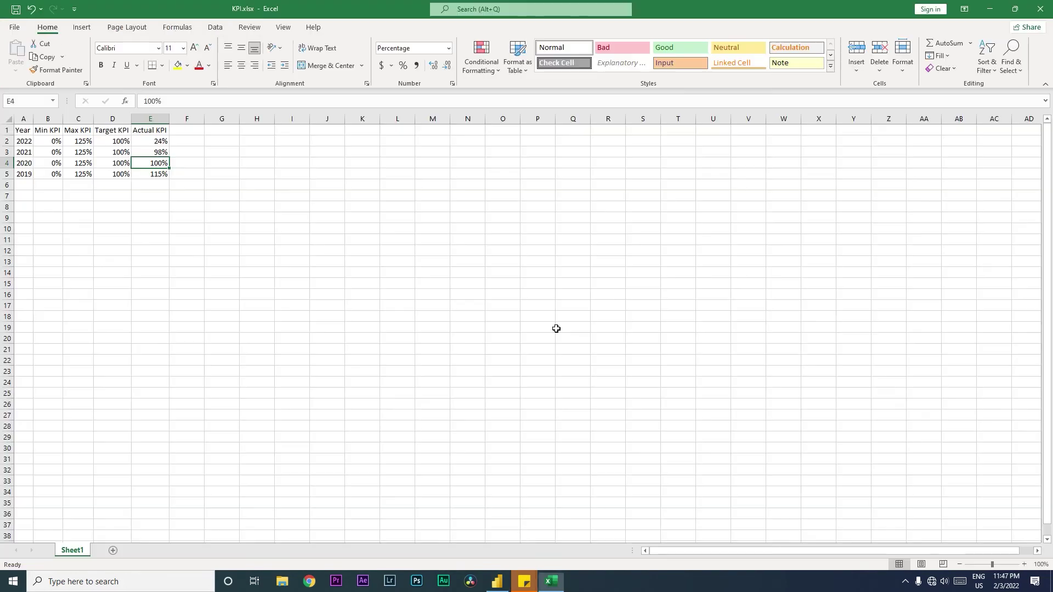
Select the Year, Min KPI, Max KPI, Target KPI and Actual KPI columns in turn, then return to Power BI.
click(222, 233)
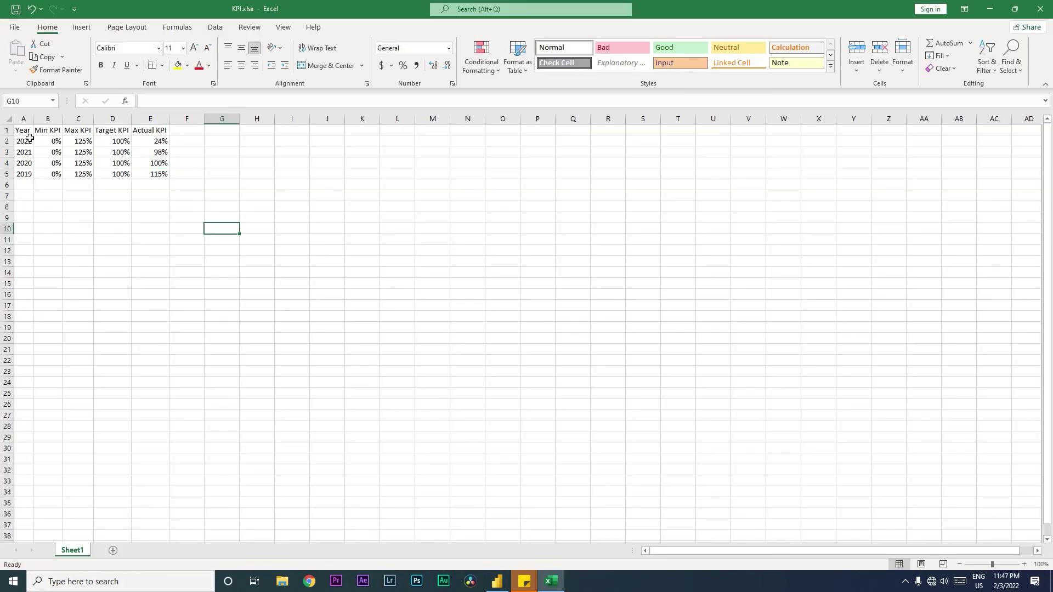
drag(25, 131, 28, 174)
drag(59, 133, 58, 173)
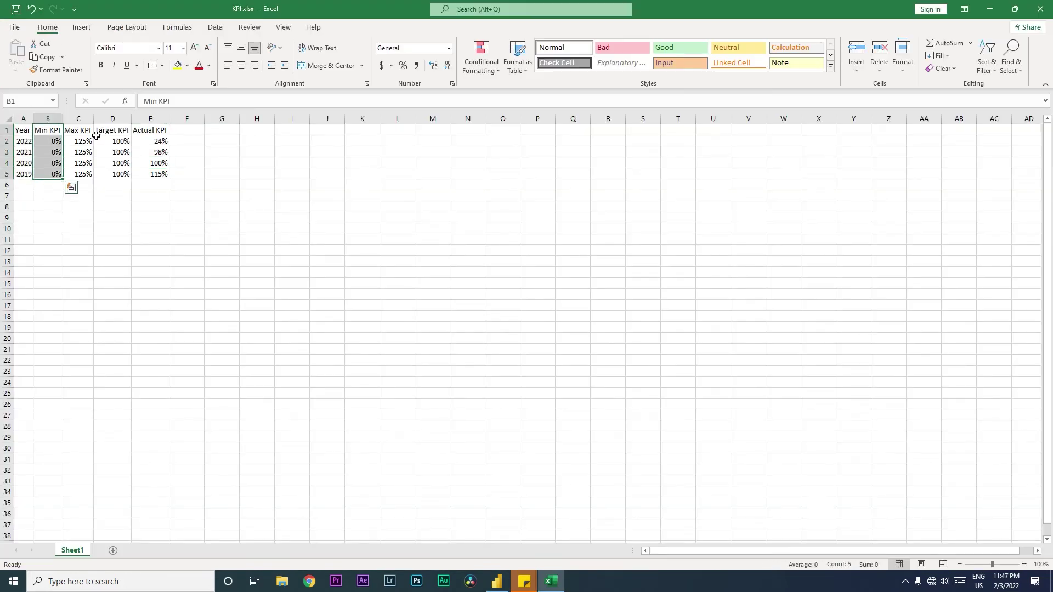
drag(81, 133, 87, 173)
drag(112, 133, 117, 174)
drag(160, 133, 162, 175)
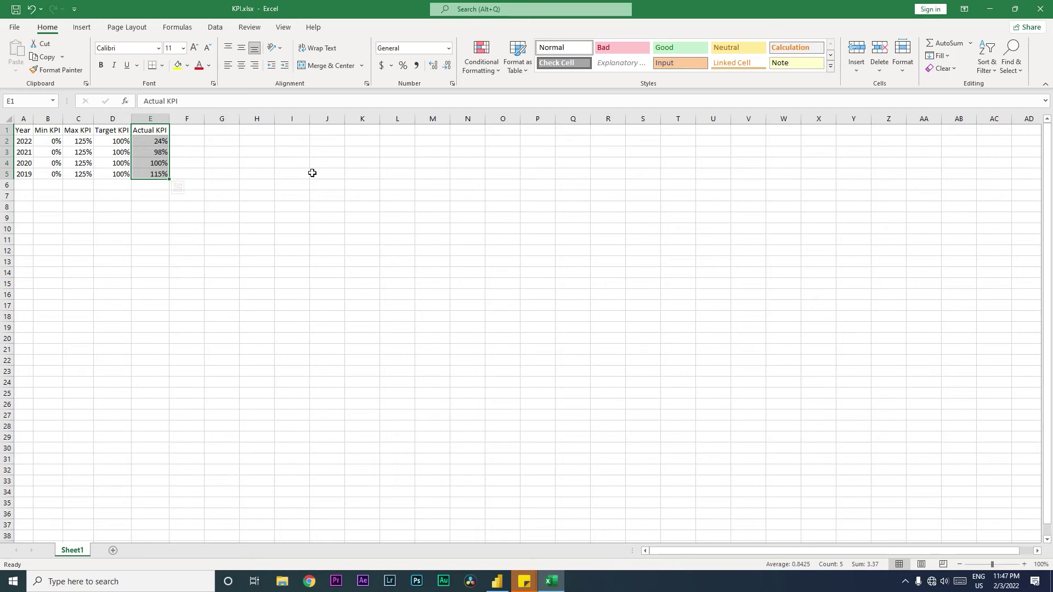
key(alt+Tab)
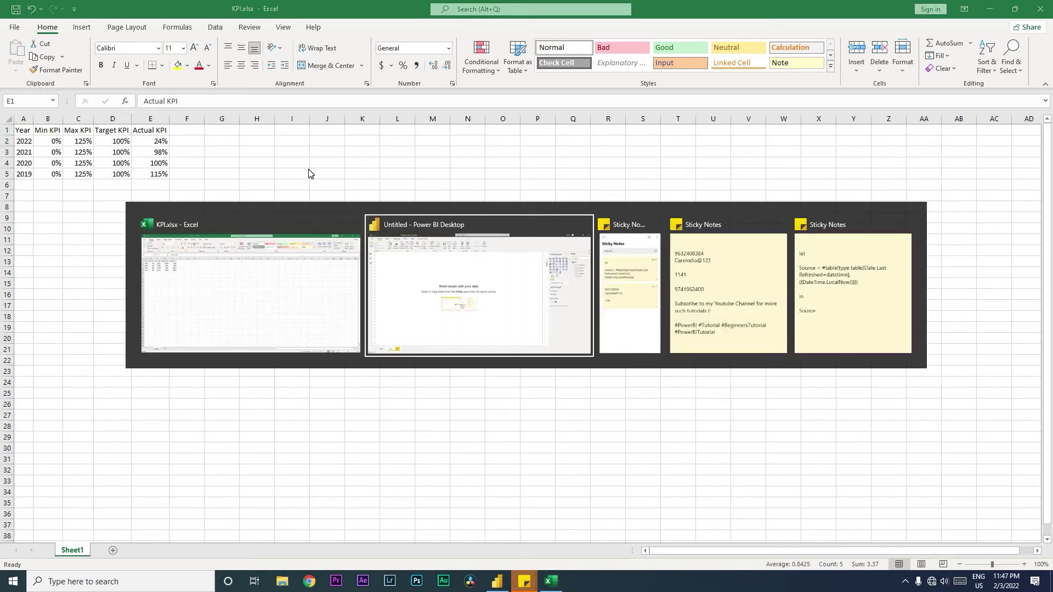
key(alt)
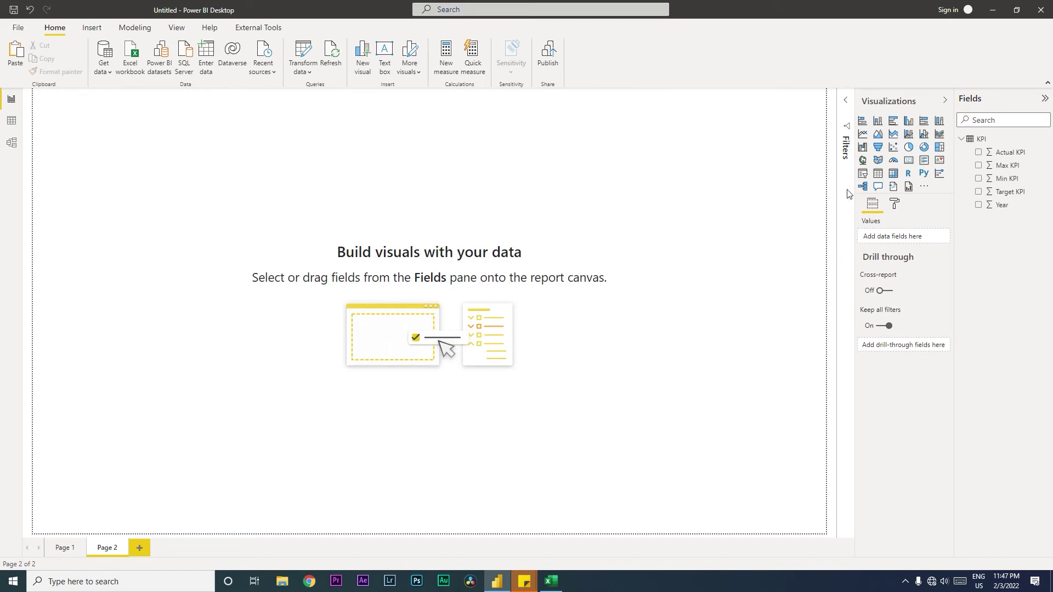
Add an enlarged gauge to Page 2 with Actual KPI as its value, showing 337.00%.
click(909, 160)
key(Delete)
click(894, 160)
drag(157, 200, 199, 227)
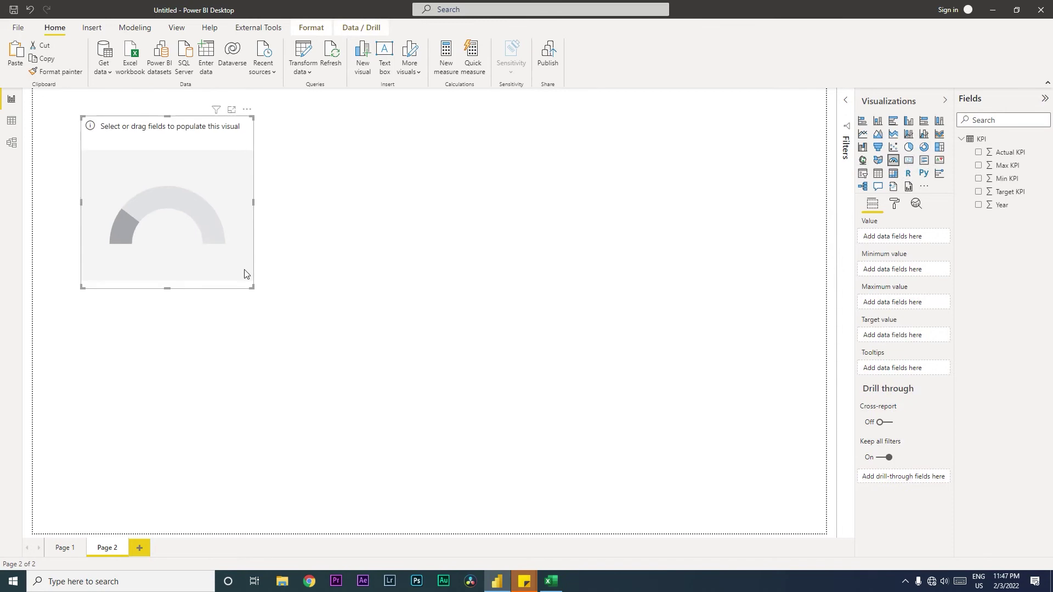
drag(255, 289, 323, 320)
drag(289, 252, 281, 256)
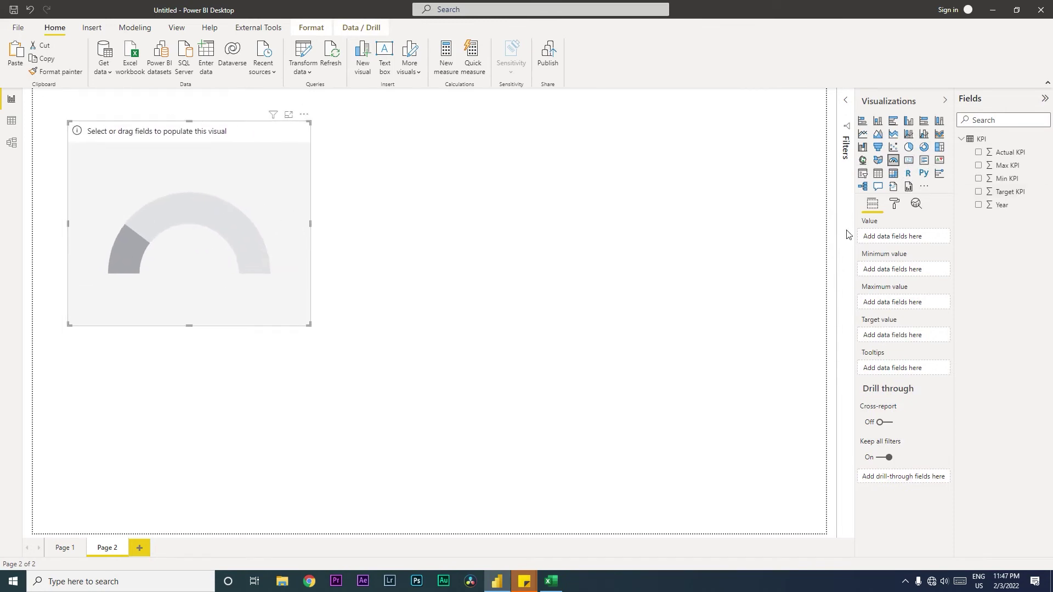
drag(1014, 155, 903, 239)
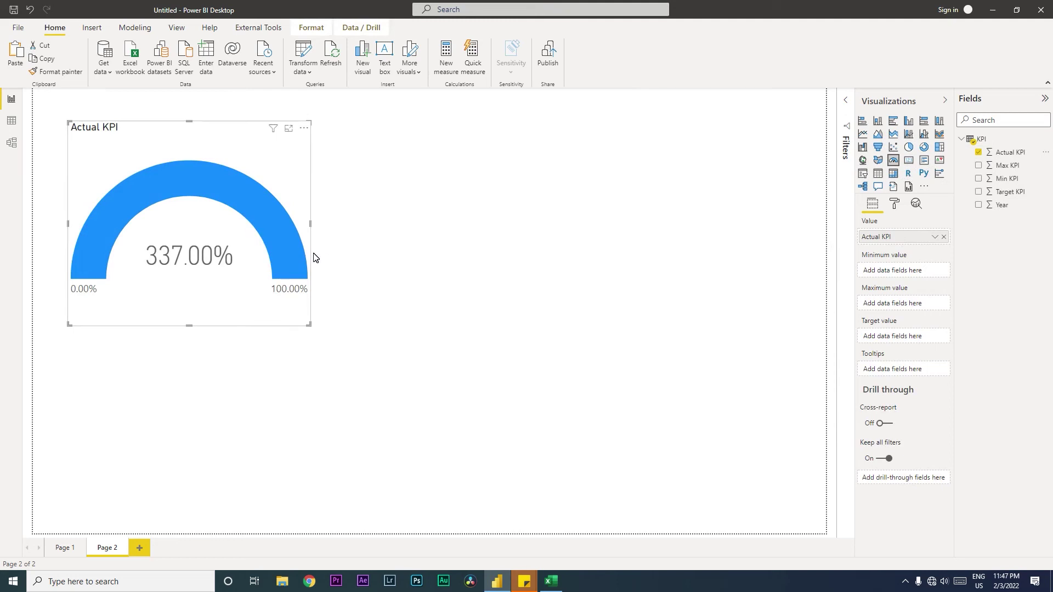
click(847, 110)
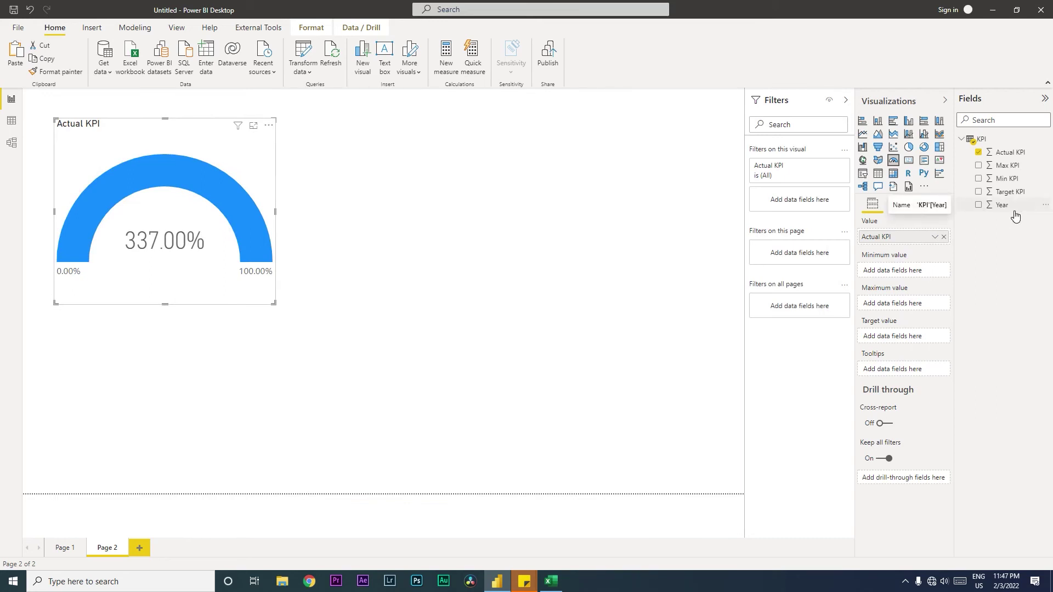
Add a basic Year filter set to 2022 on the gauge so it shows 24.00%.
drag(1008, 209, 792, 204)
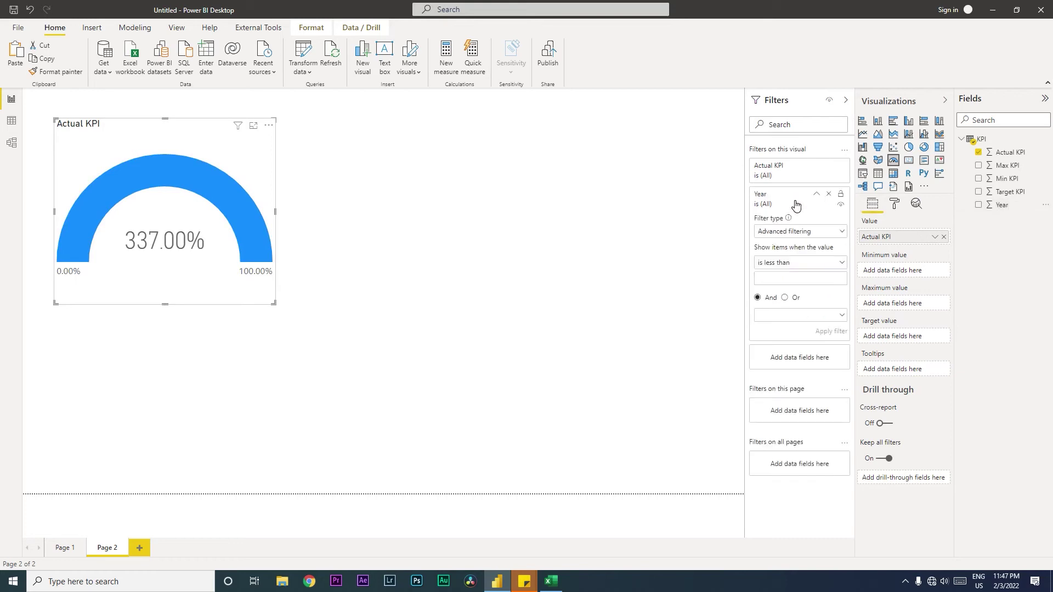
click(806, 234)
click(776, 260)
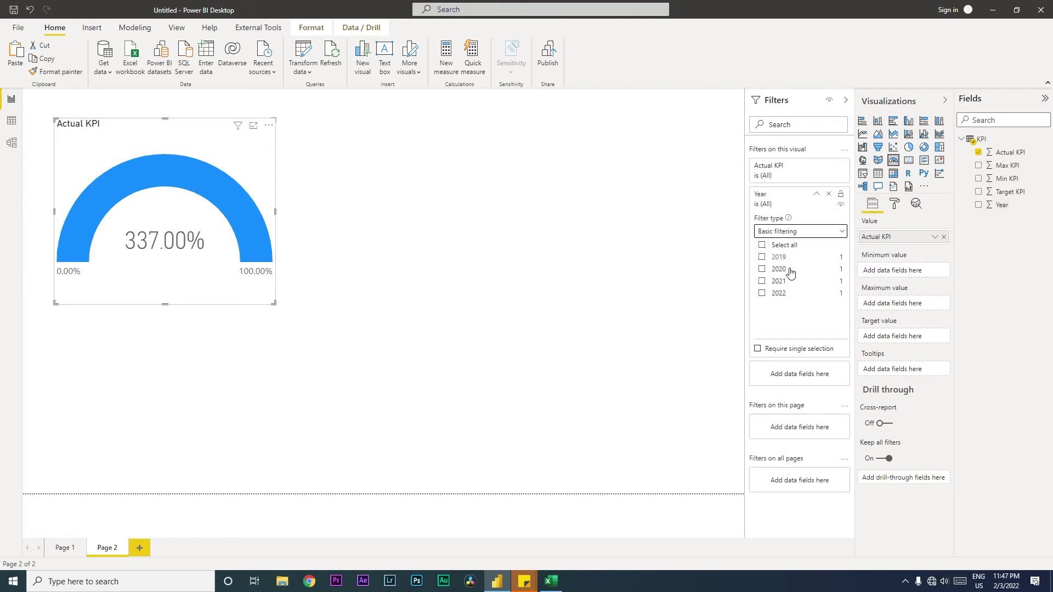
click(767, 297)
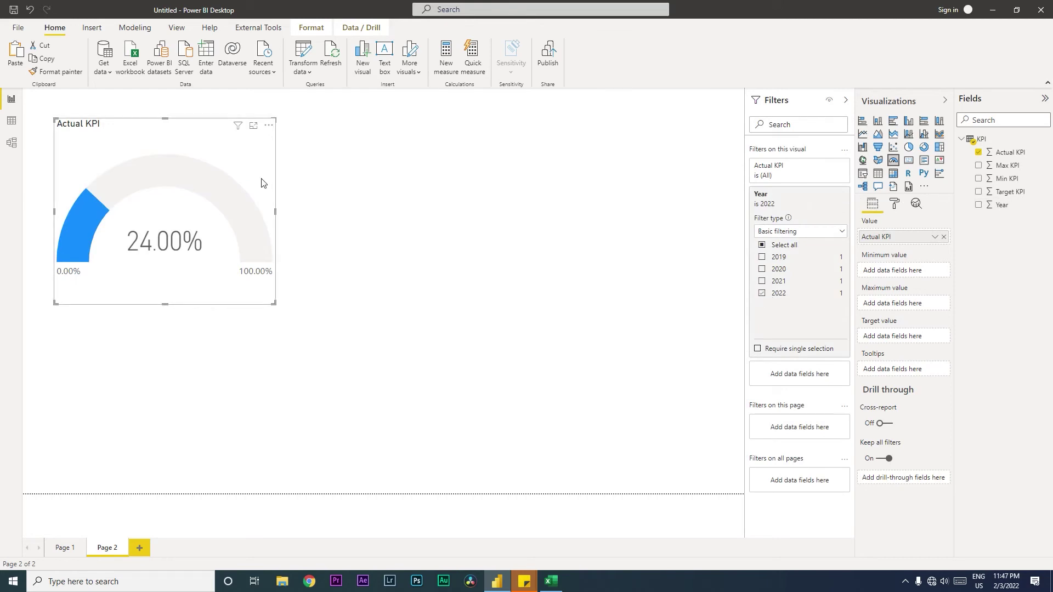
click(307, 282)
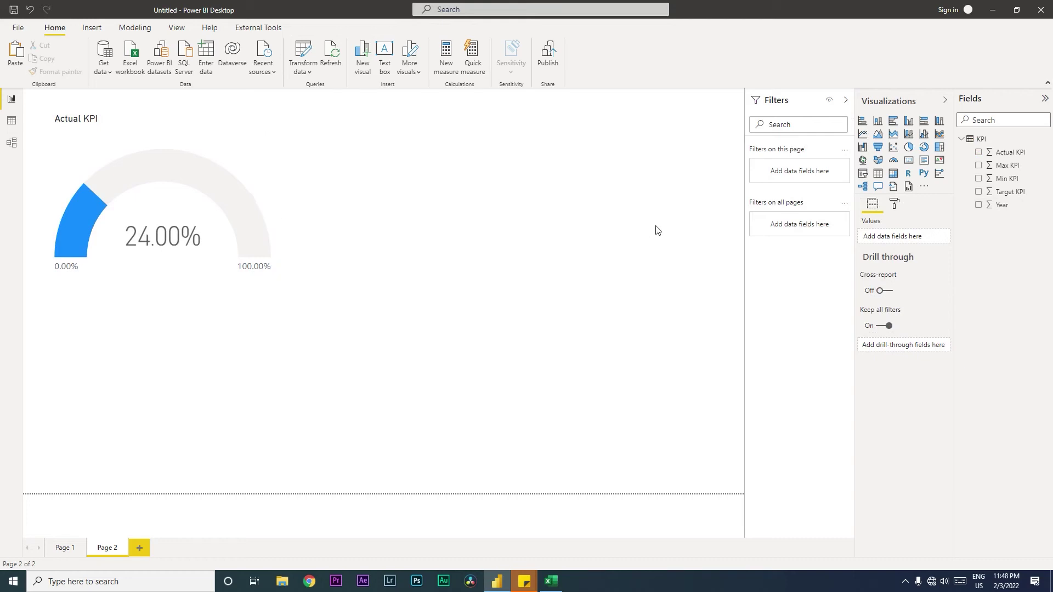
click(269, 210)
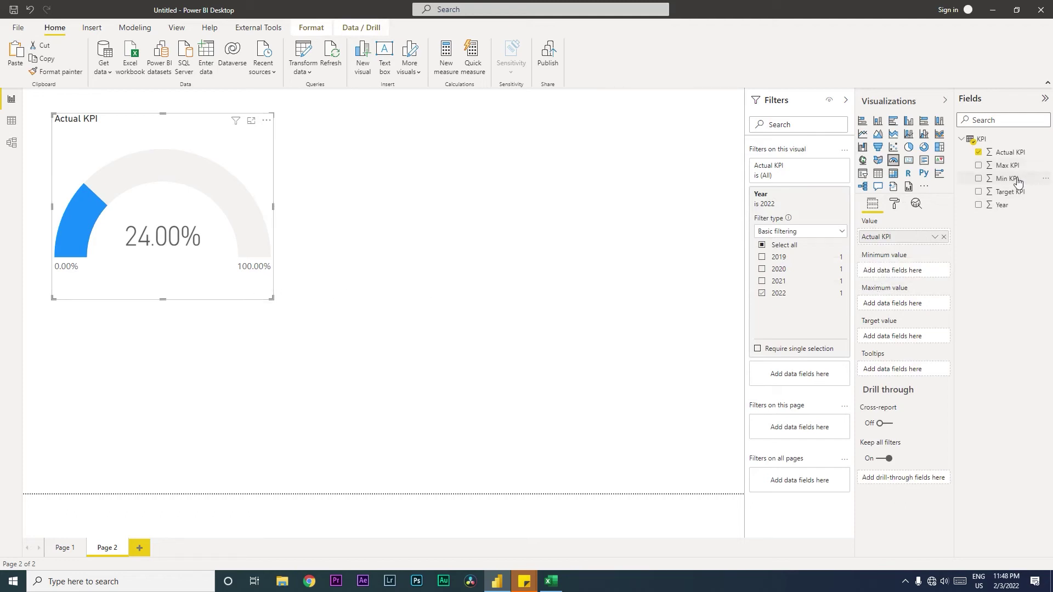
Set Min KPI, Max KPI and Target KPI as the gauge's minimum, maximum and target values.
drag(1015, 180, 903, 271)
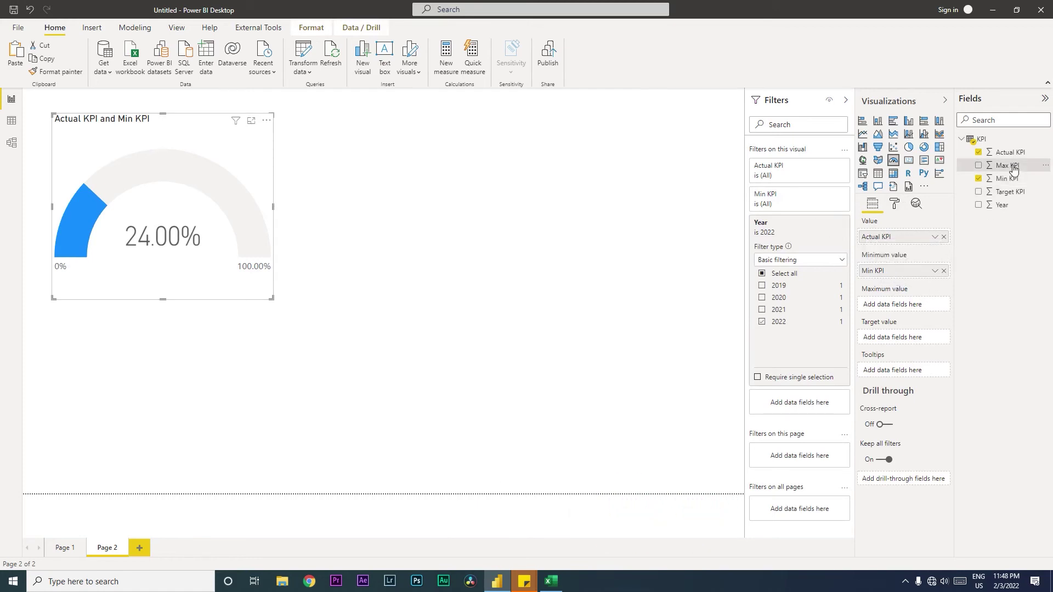
drag(1009, 165, 894, 305)
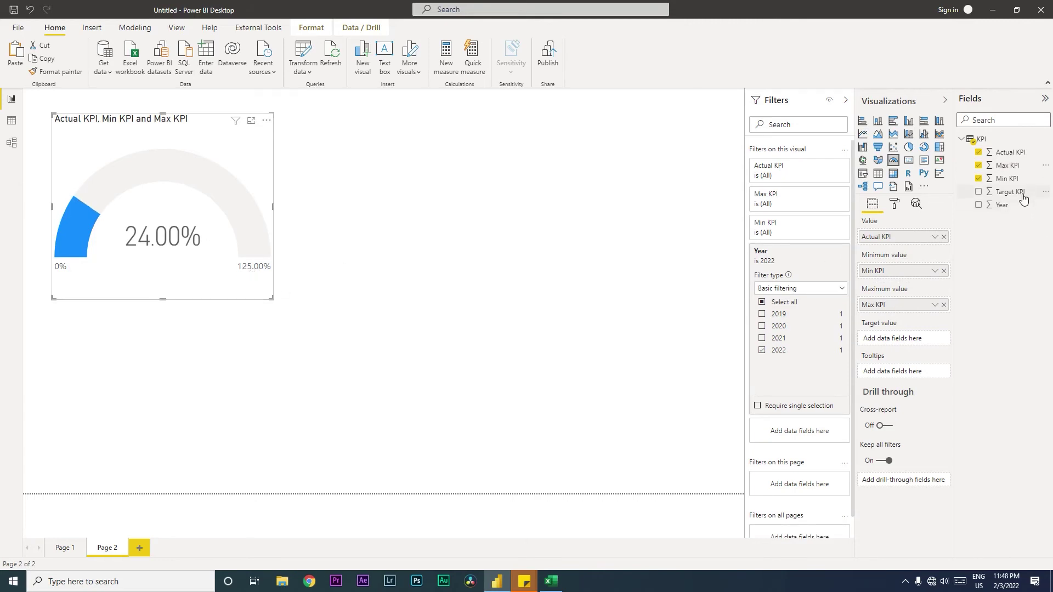
drag(1011, 192, 902, 340)
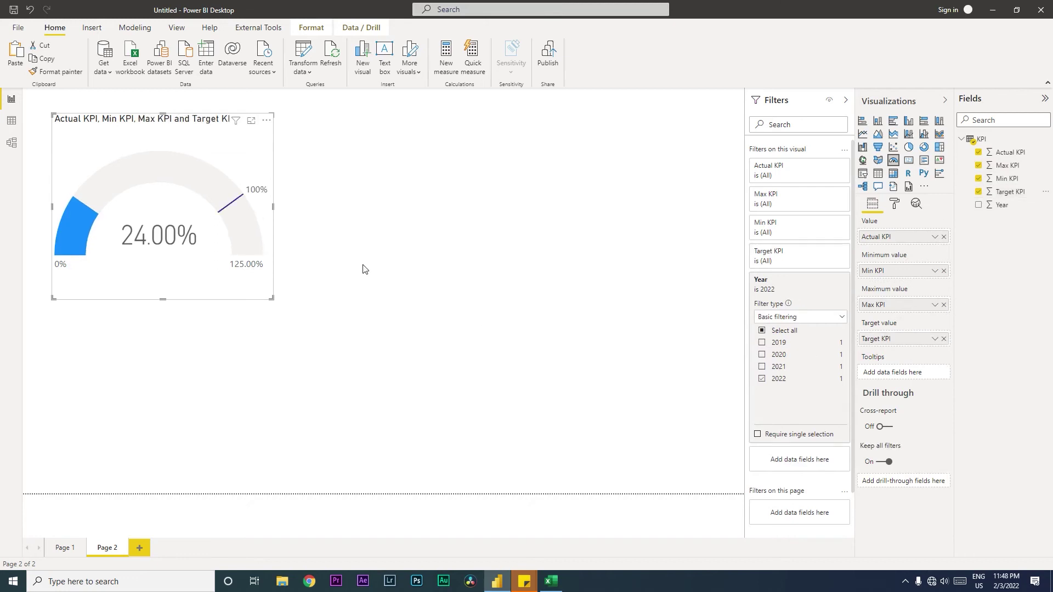
mouse_move(238, 210)
mouse_move(218, 154)
mouse_down()
mouse_move(237, 154)
mouse_move(223, 157)
mouse_up()
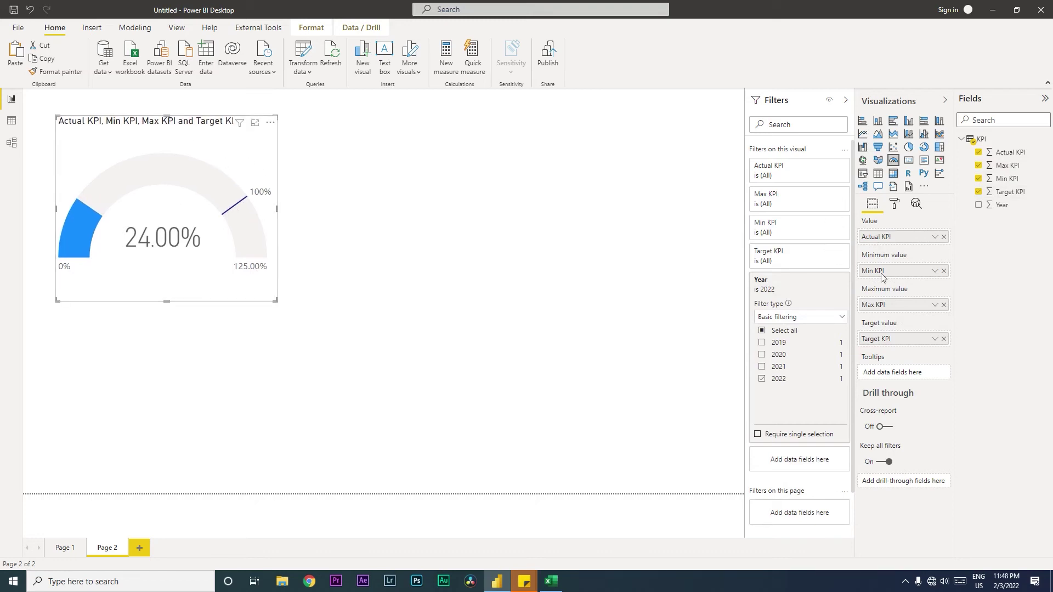
Change the gauge's title text to 'KPI for Year 2022'.
click(894, 204)
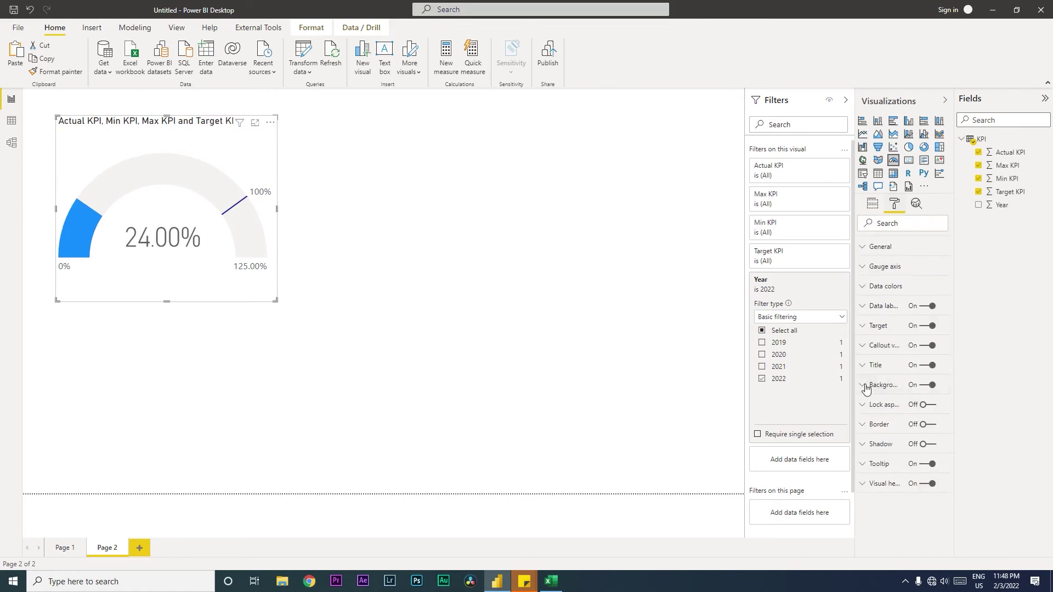
click(872, 367)
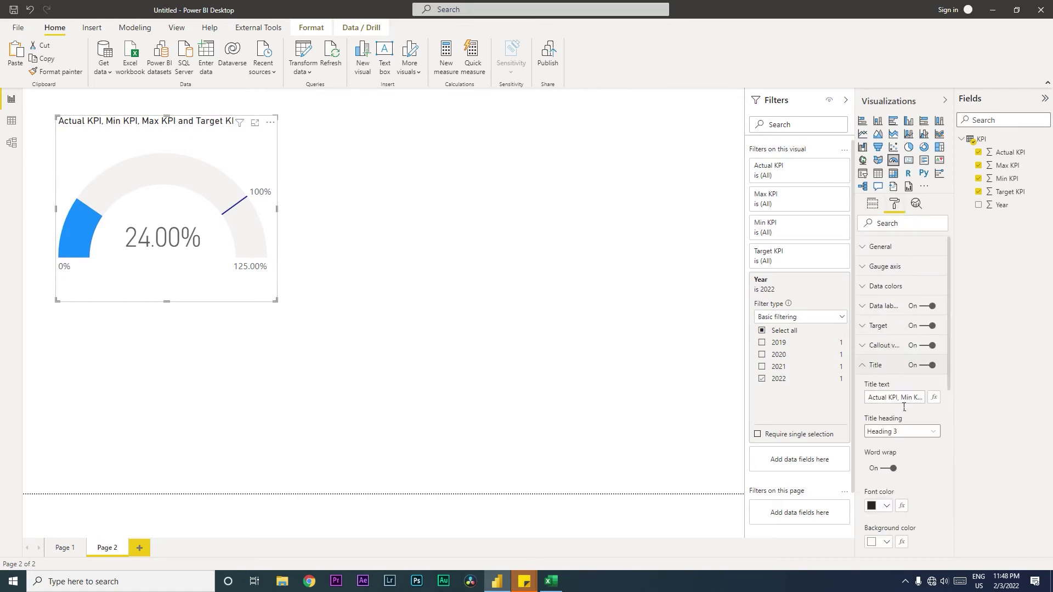
triple_click(903, 405)
text(KPI for)
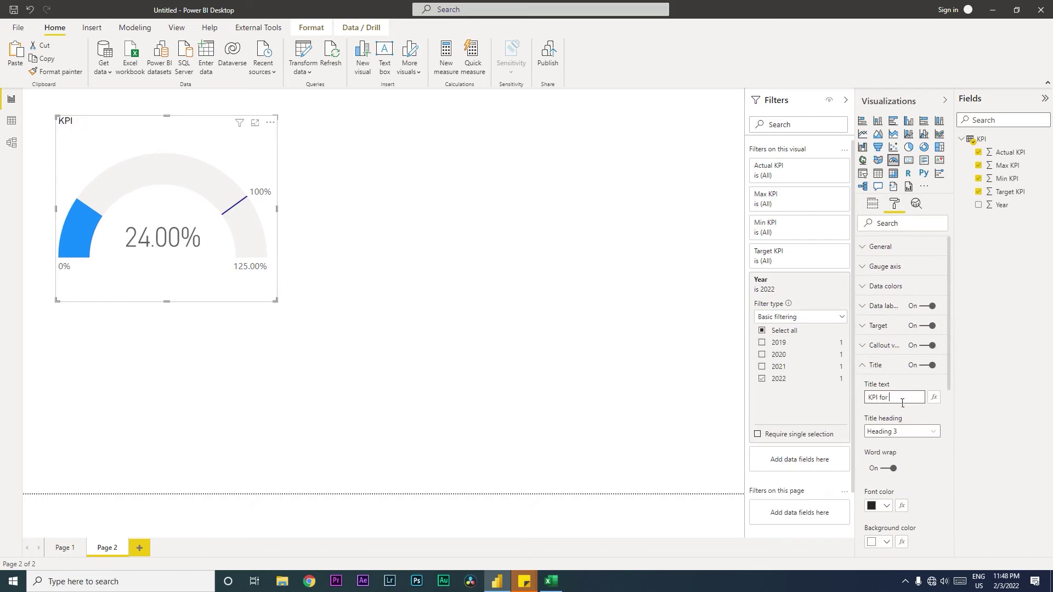
text( Year 2022)
Give the title a blue background, white font colour and centre alignment.
scroll(902, 430, down, 3)
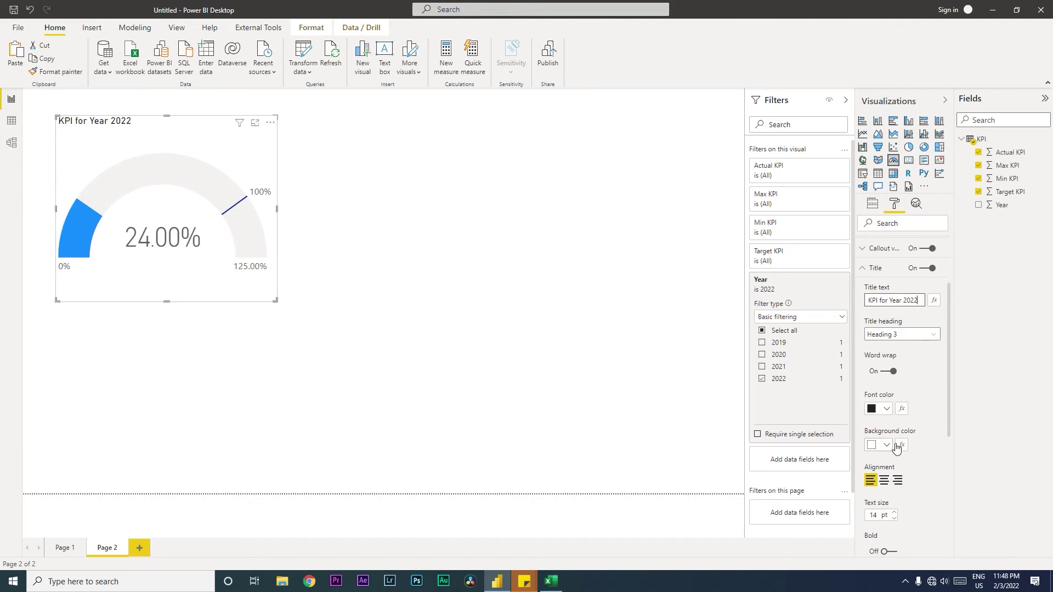
click(887, 445)
click(913, 368)
click(887, 408)
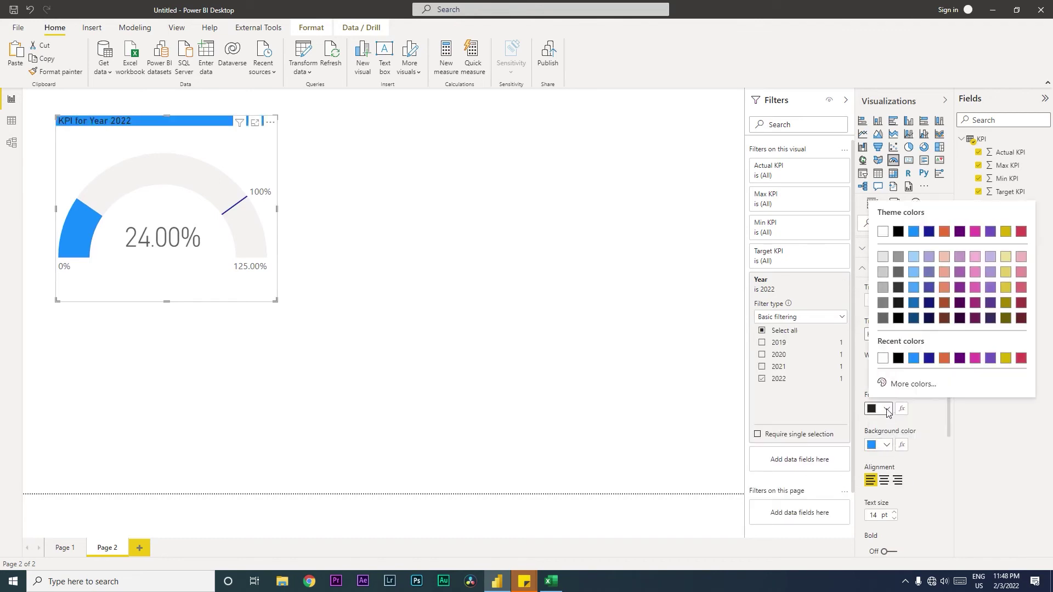
click(883, 357)
click(884, 480)
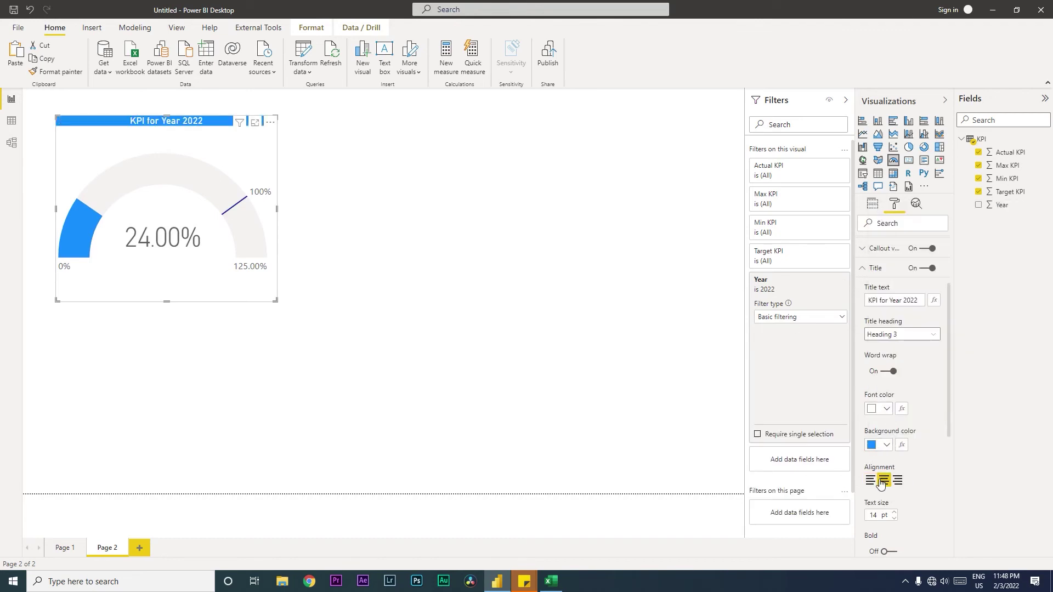
Slightly reposition the gauge and reselect it.
click(396, 242)
drag(176, 137, 167, 130)
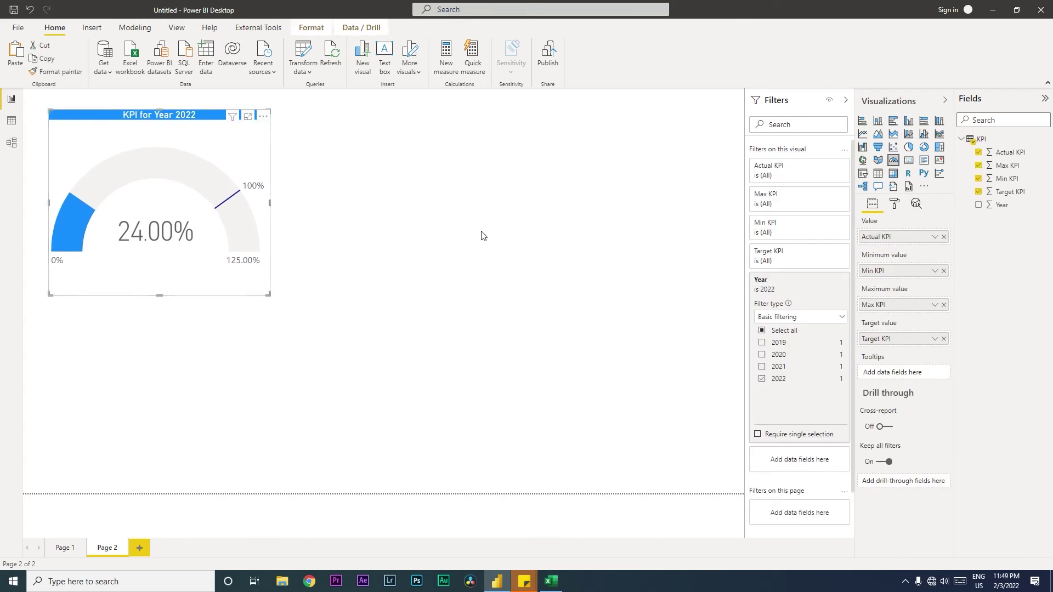
click(483, 232)
click(153, 127)
click(894, 204)
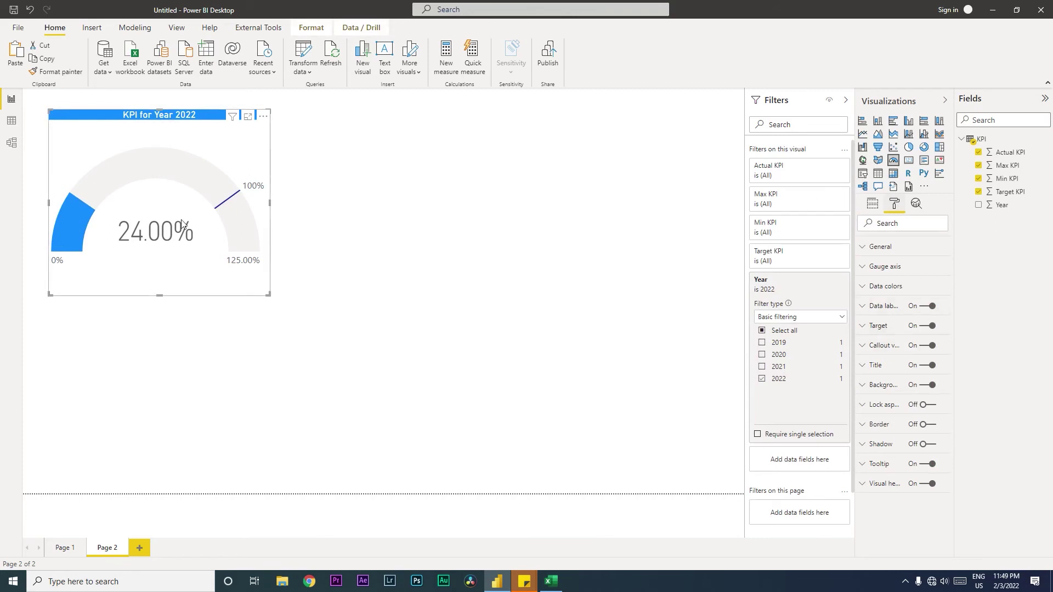
Open the fx conditional formatting for the Fill colour under Data colors.
click(873, 287)
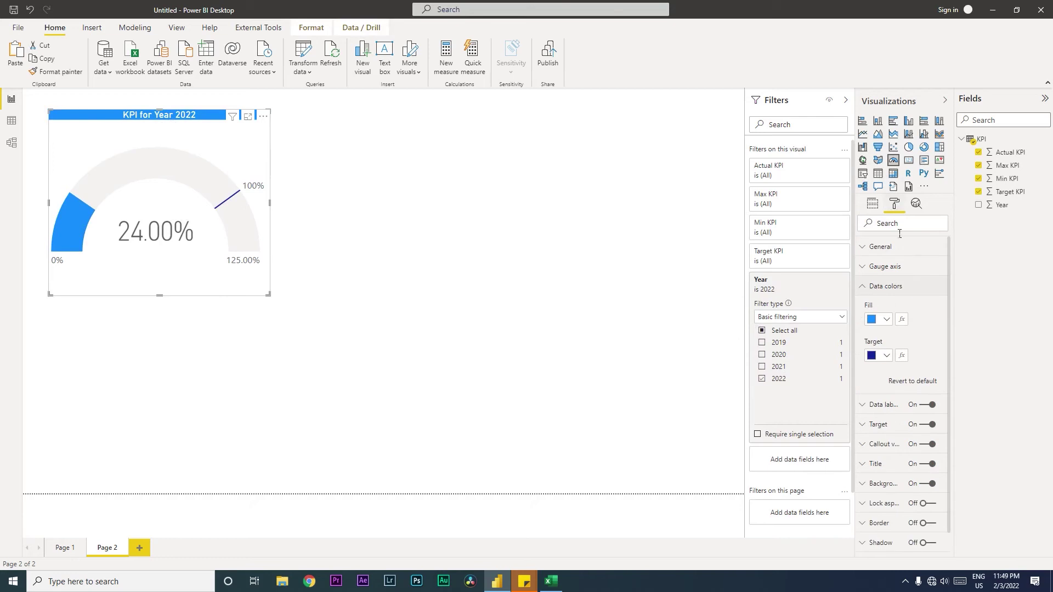
click(901, 319)
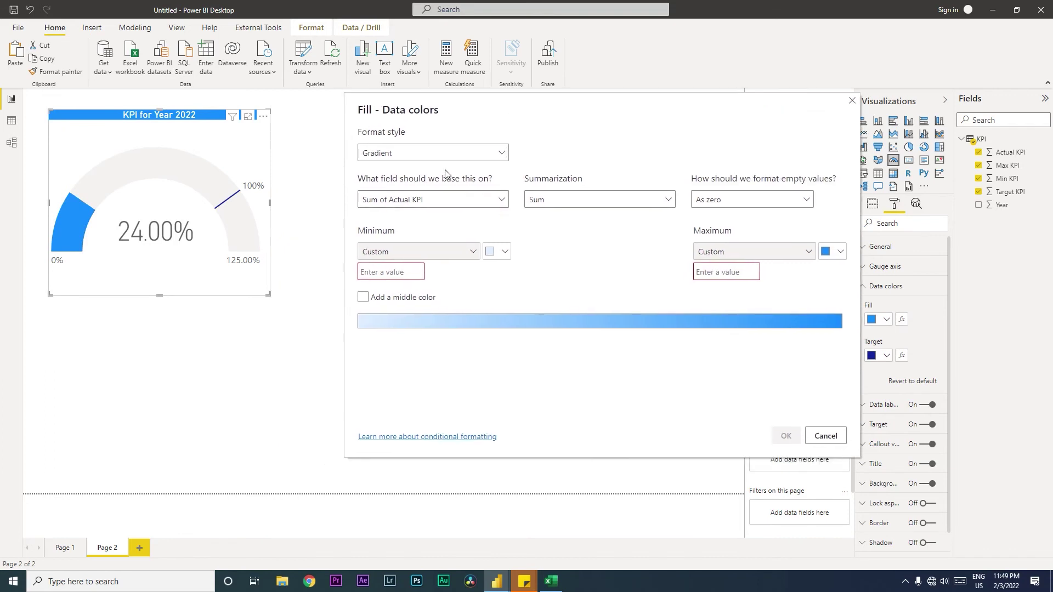
Switch the fill to Rules and colour values from 0 to under 0.25 crimson red.
click(418, 157)
click(377, 188)
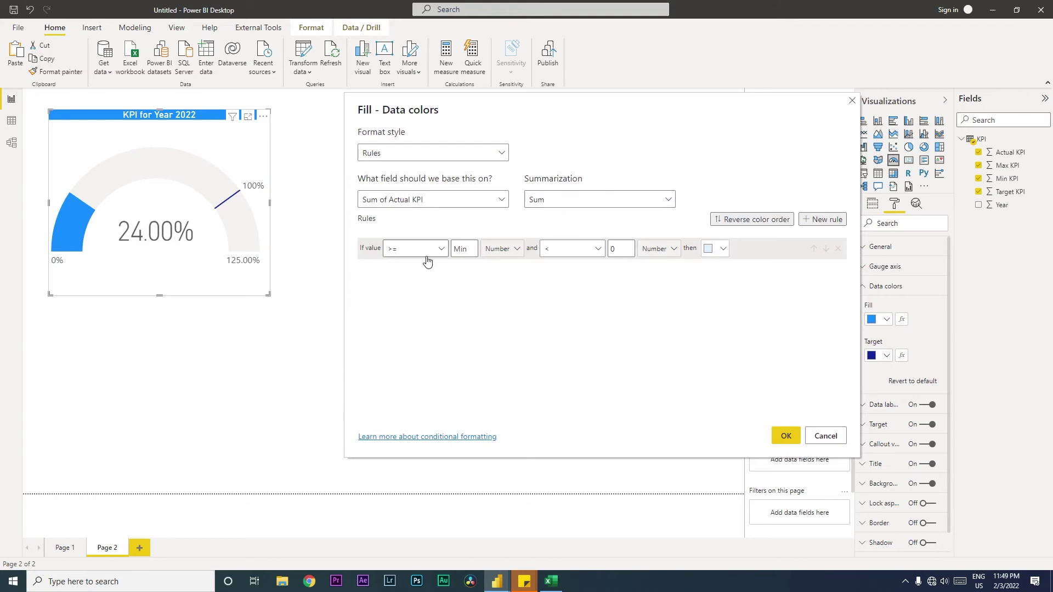
click(460, 249)
text(0)
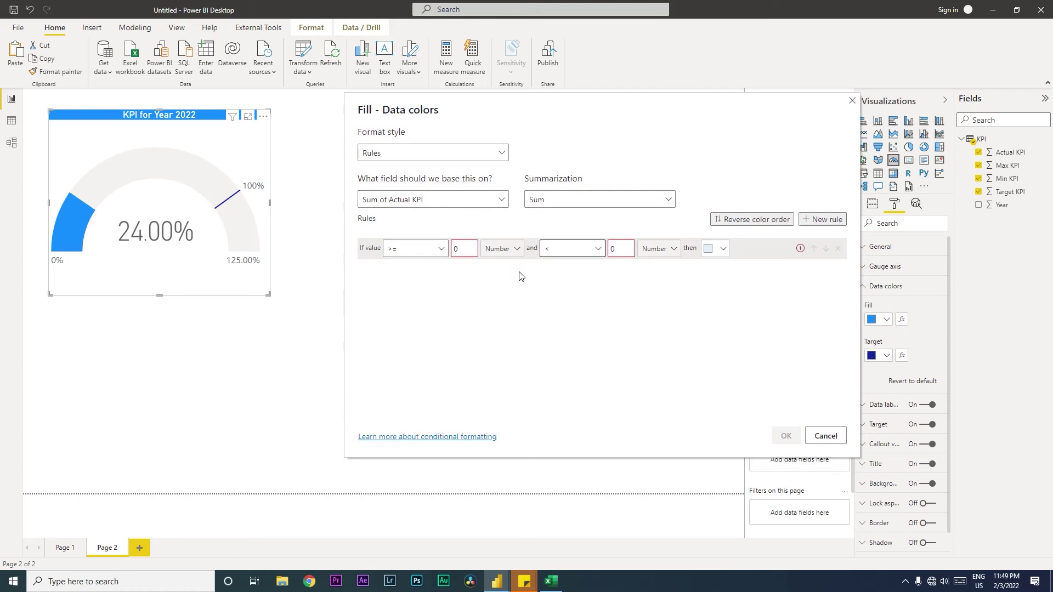
click(574, 253)
click(574, 253)
double_click(614, 250)
text(0.25)
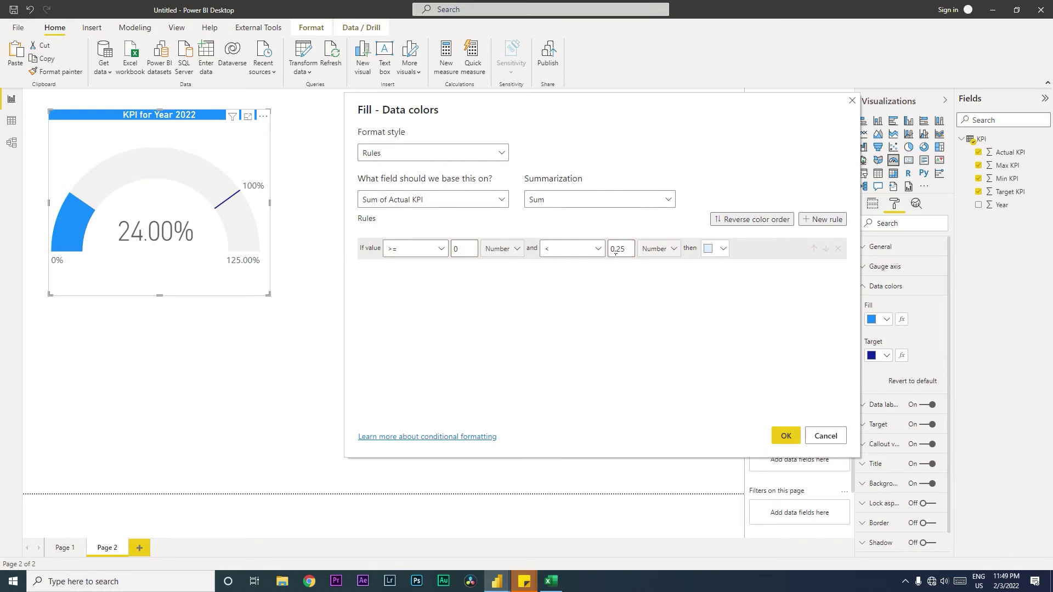
click(724, 250)
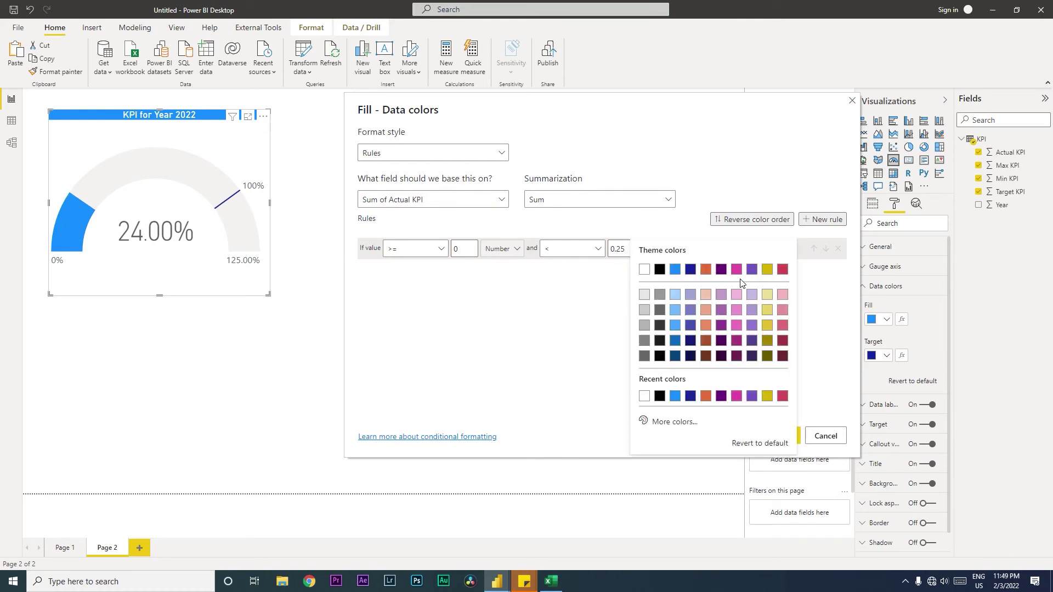
click(779, 274)
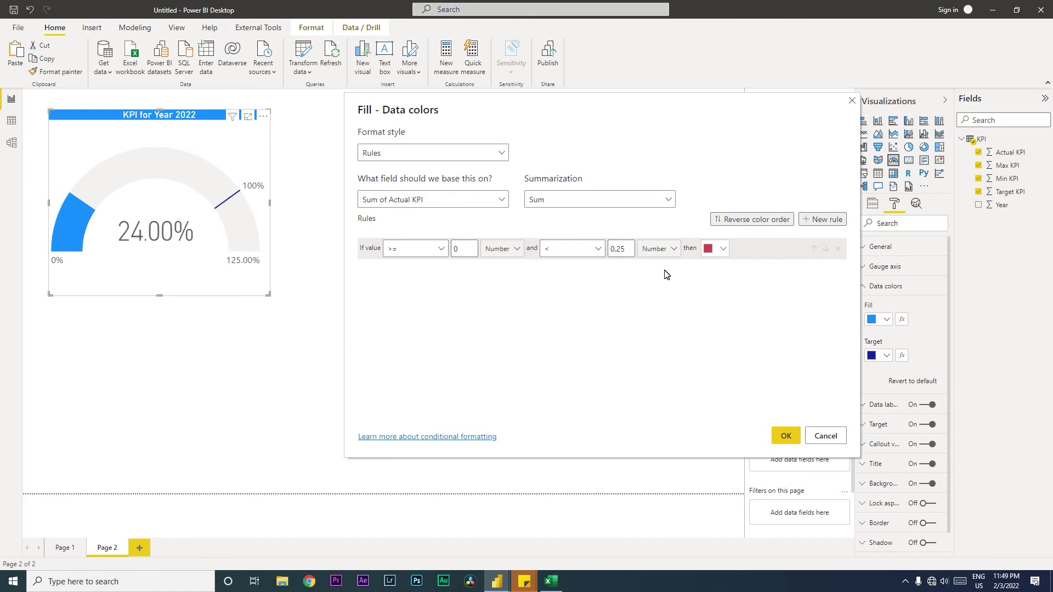
click(823, 219)
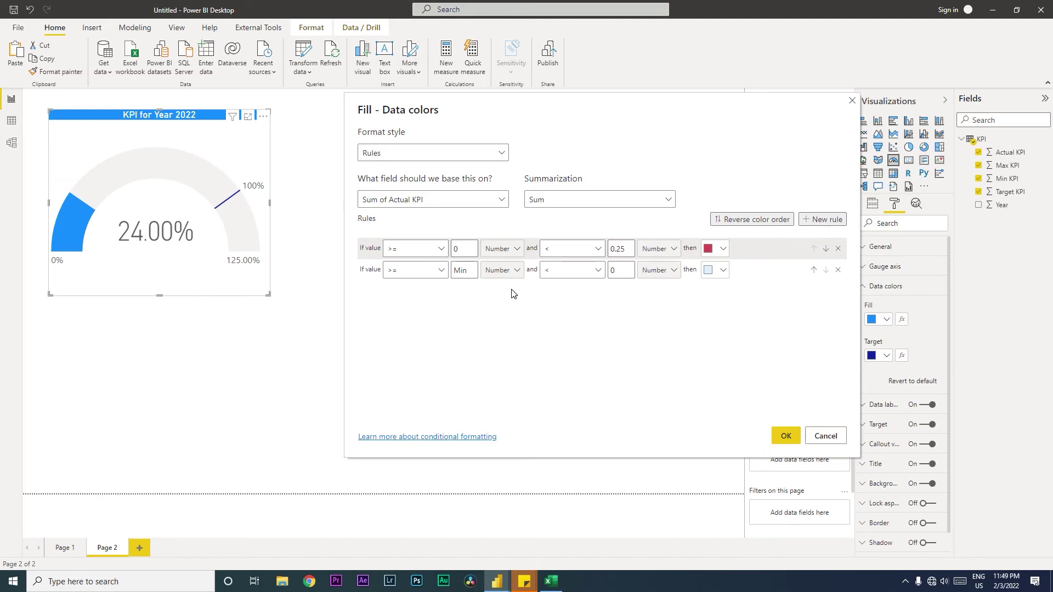
Make the second rule colour values from 0.25 to under 0.5 light pink.
text(25)
key(BackSpace)
key(BackSpace)
text(0.25)
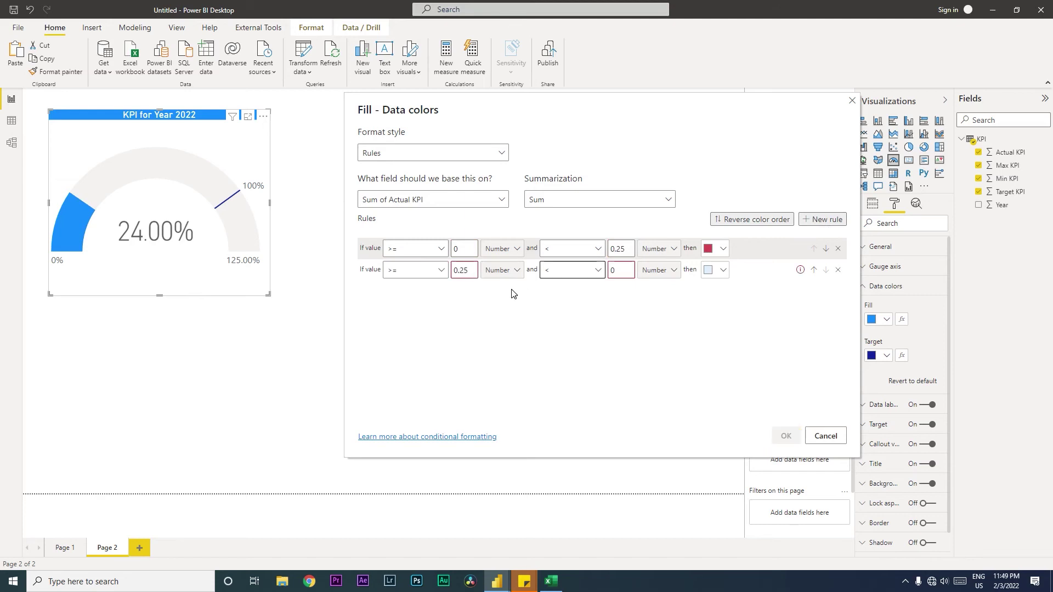
click(574, 276)
click(573, 288)
click(618, 269)
text(.5)
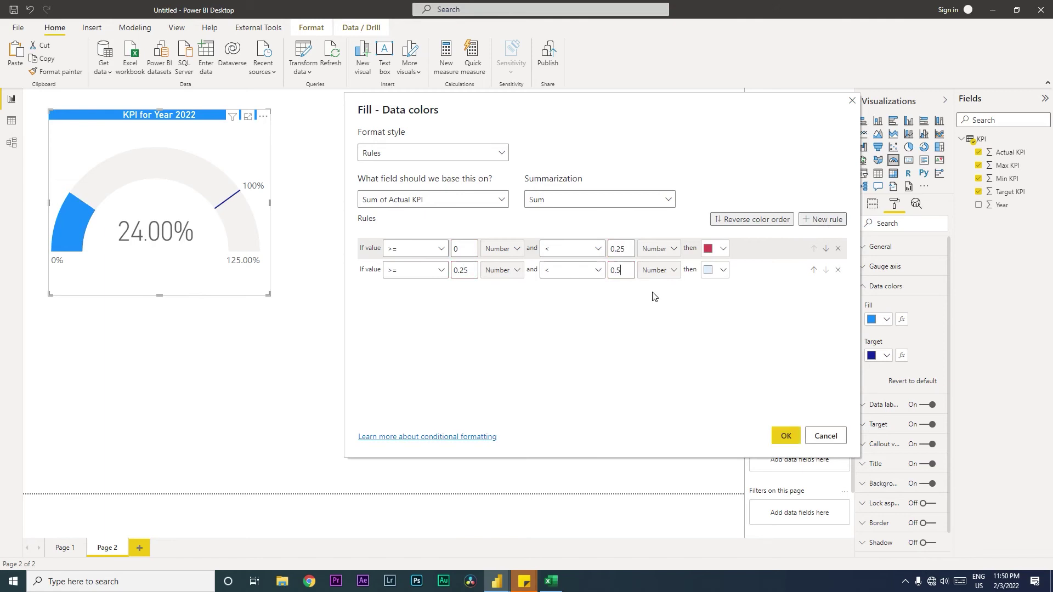
click(720, 272)
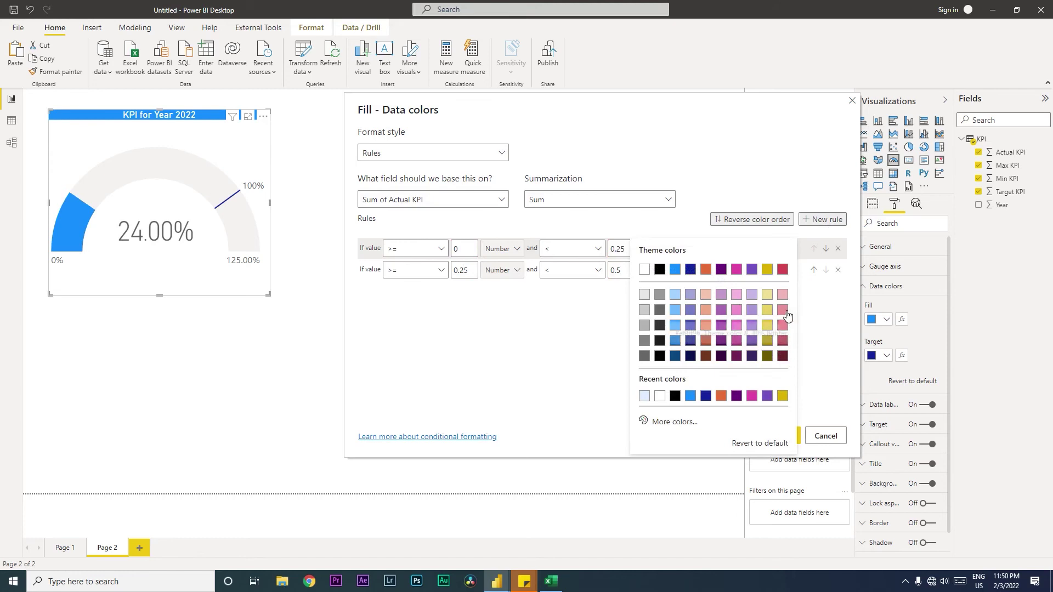
click(783, 311)
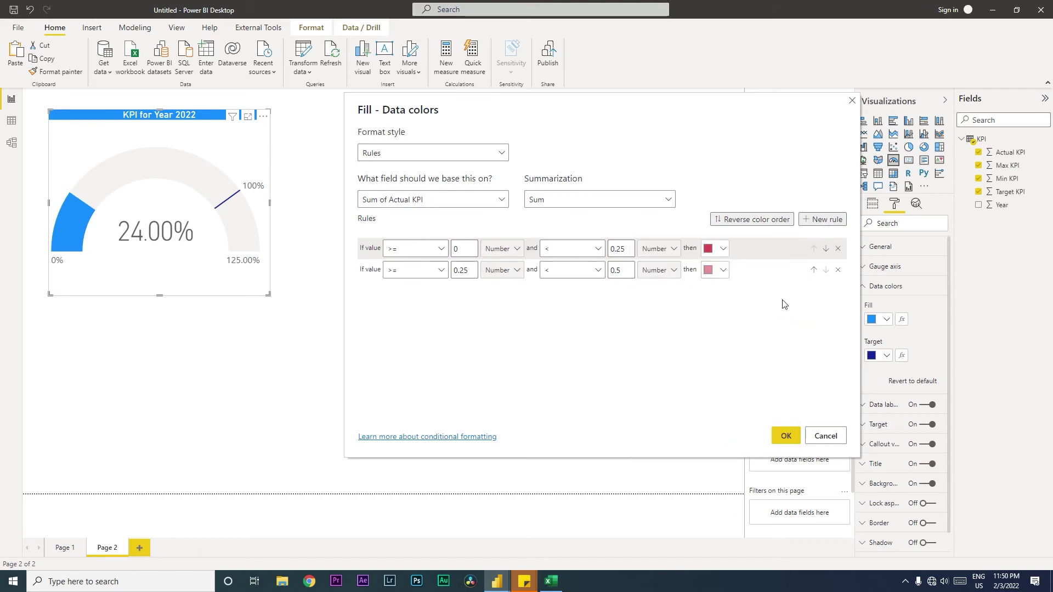
click(822, 220)
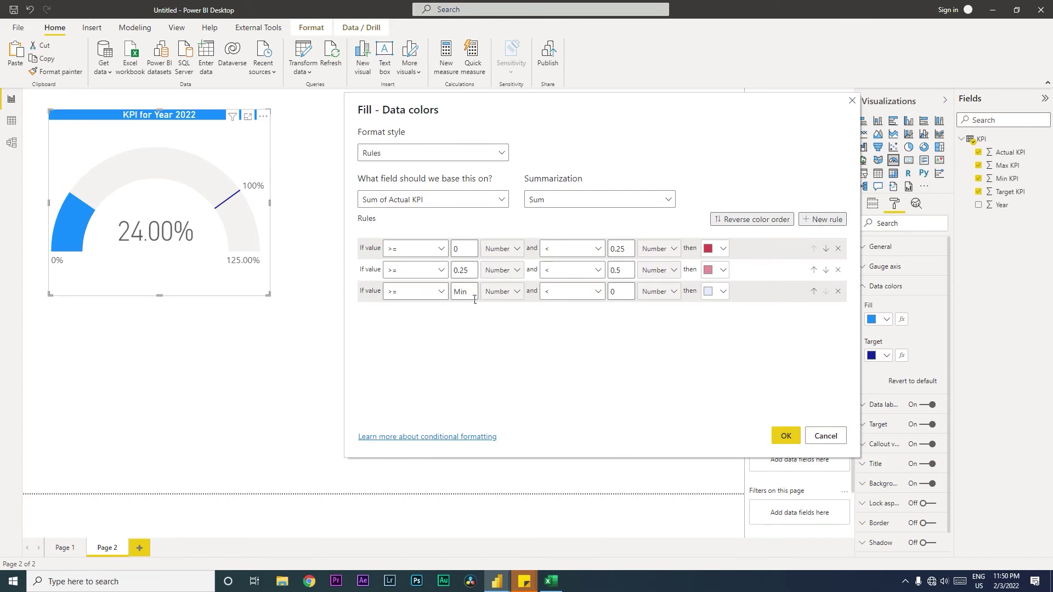
Set the third rule's range from 0.5 to under 0.75.
text(0.5)
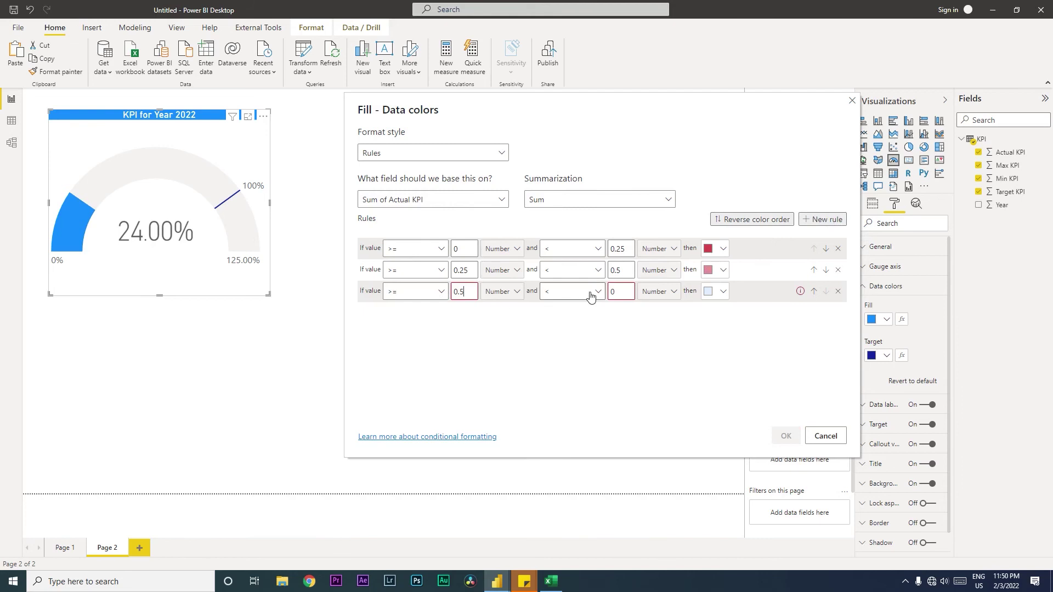
click(571, 291)
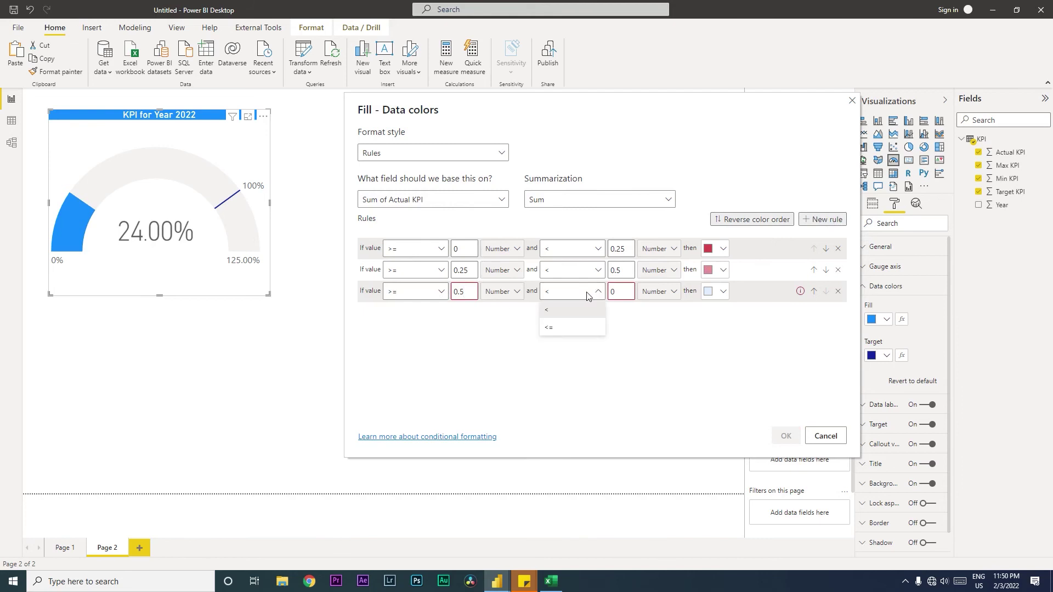
click(565, 310)
click(622, 291)
text(0.75)
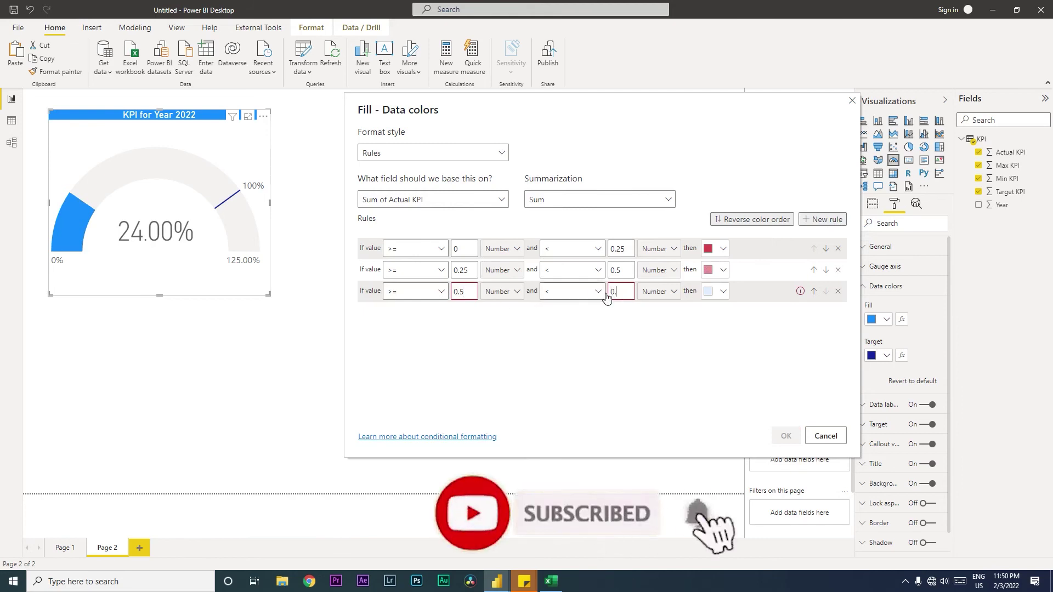
Colour the third rule a custom bright yellow-orange, #FFB60D.
click(721, 292)
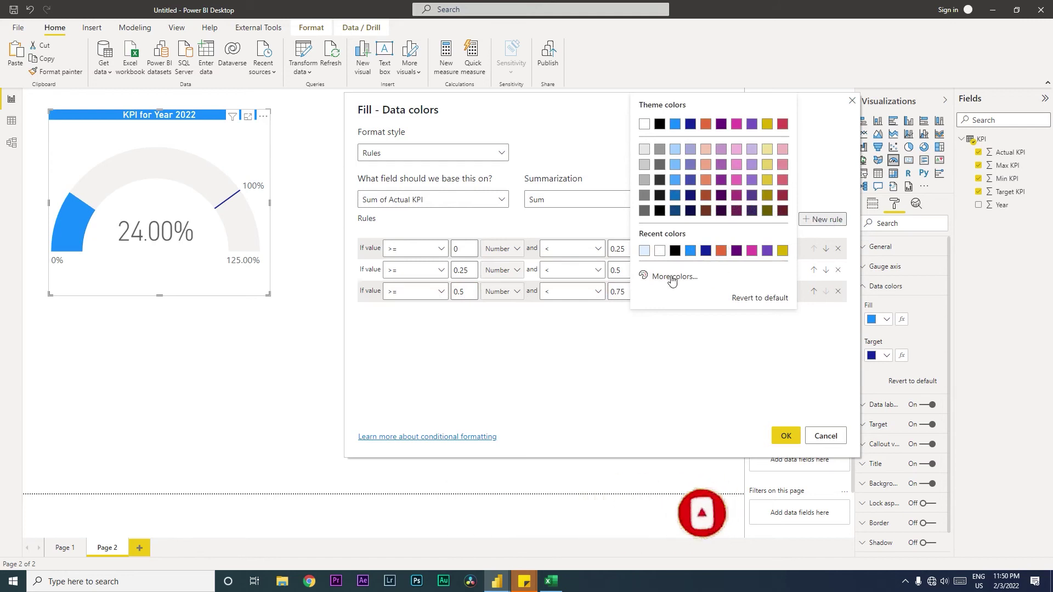
click(707, 165)
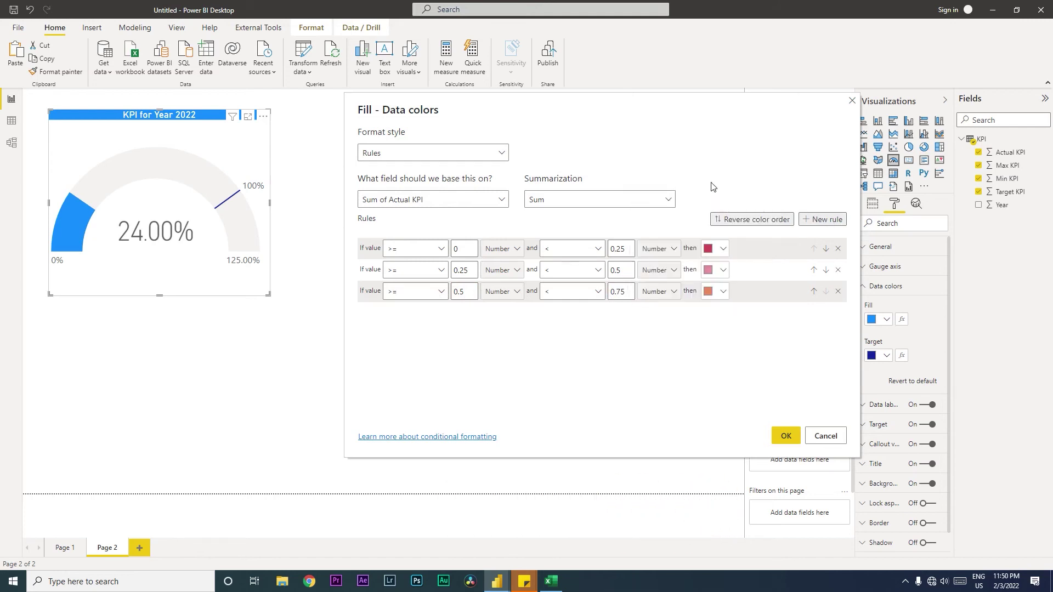
click(723, 292)
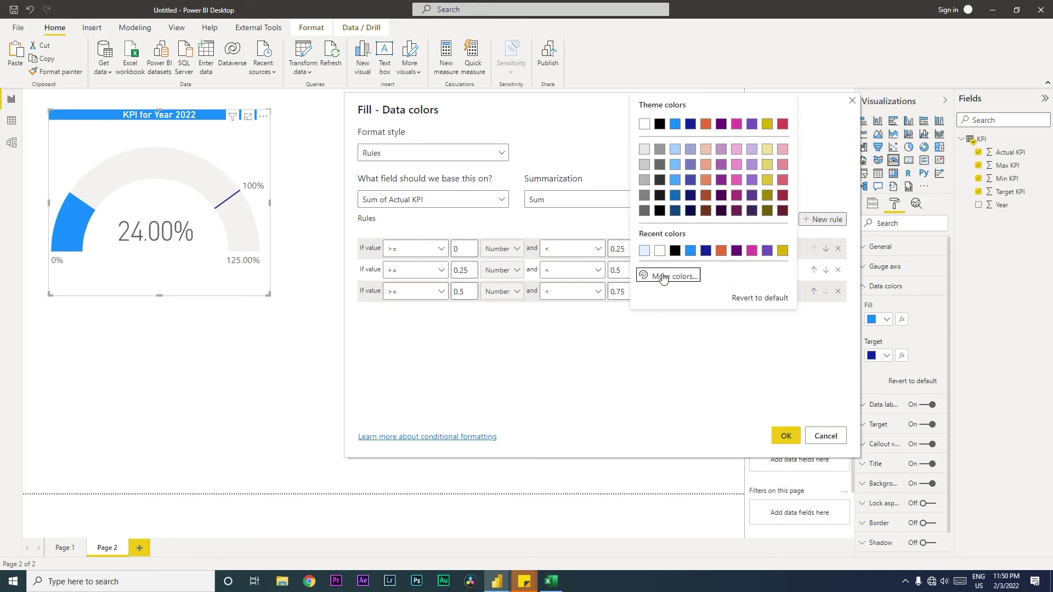
click(667, 275)
drag(647, 234, 657, 235)
click(775, 104)
click(758, 345)
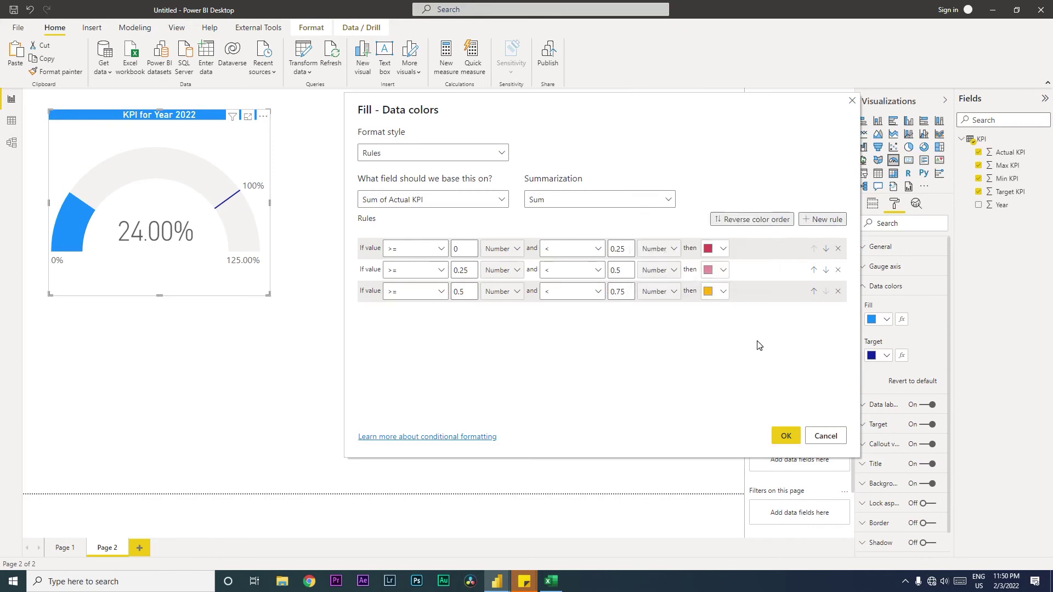
click(799, 220)
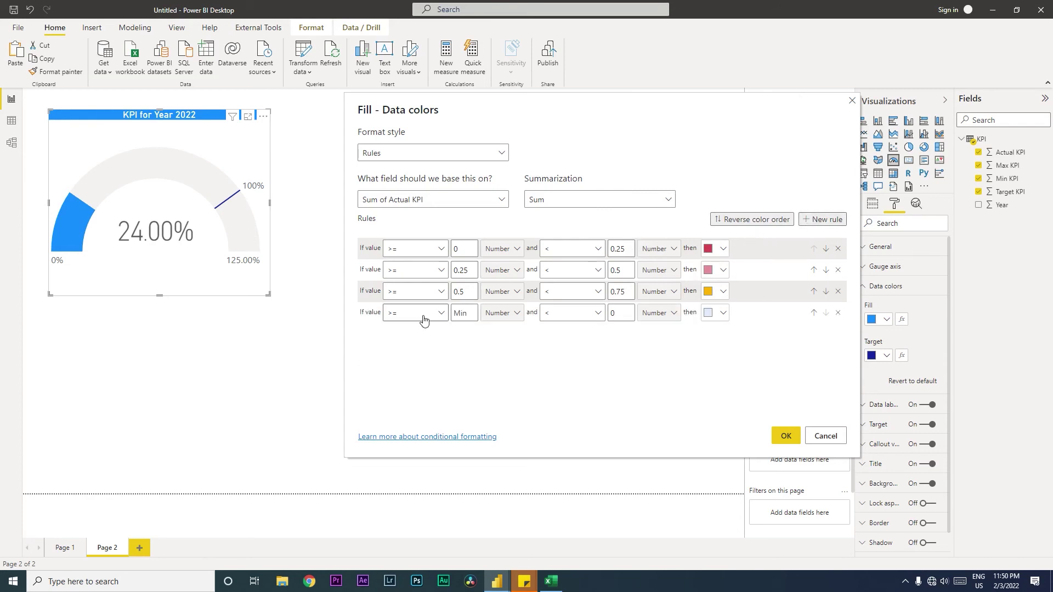
Make rule four cover values from 0.75 to under 1 and colour it light green.
text(0.75)
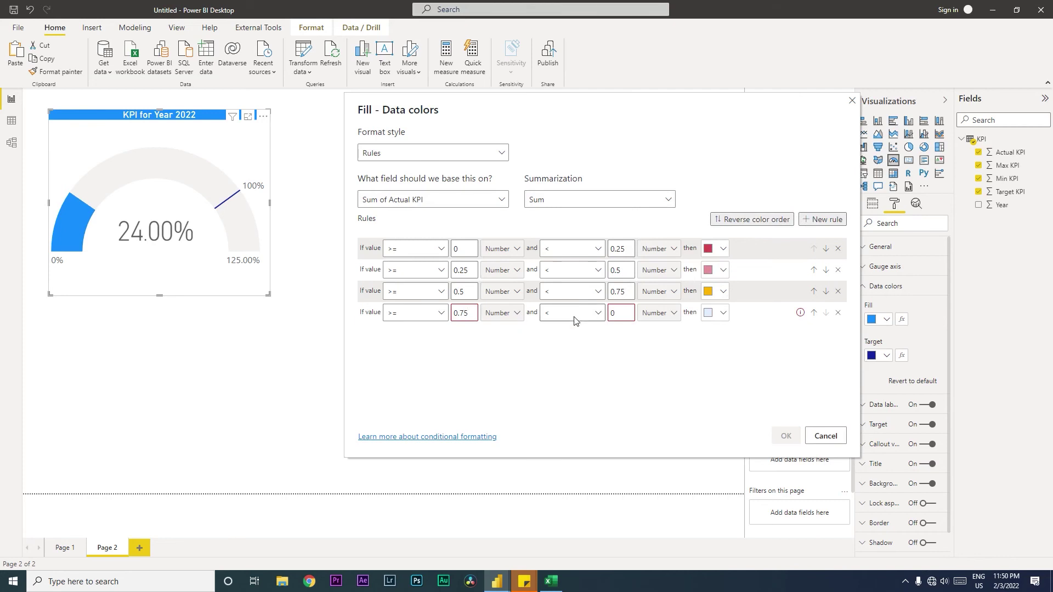
click(574, 321)
click(575, 321)
key(Tab)
text(1)
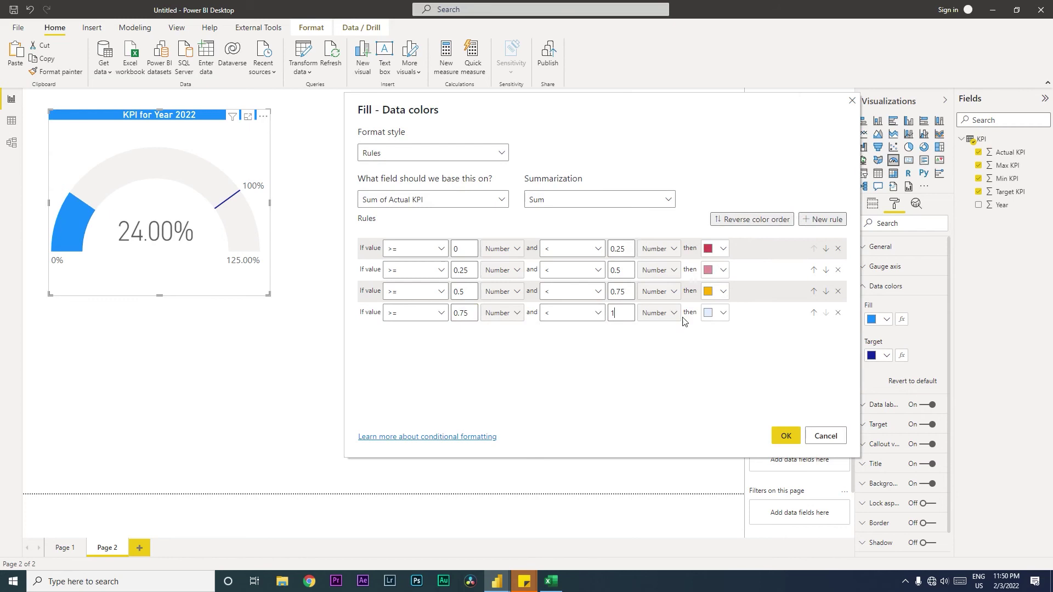
click(722, 318)
click(684, 276)
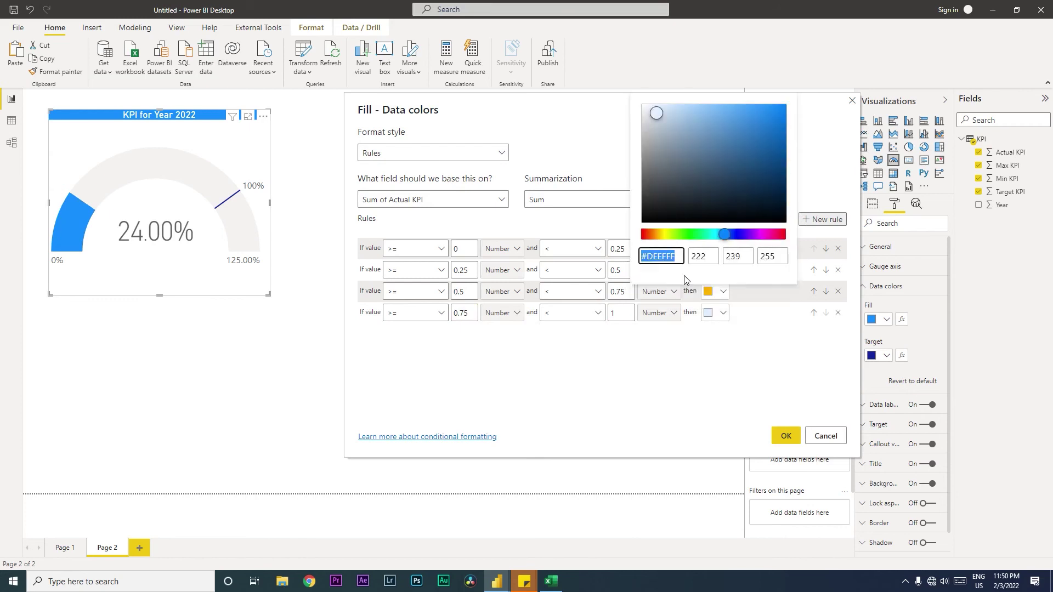
click(685, 234)
click(719, 159)
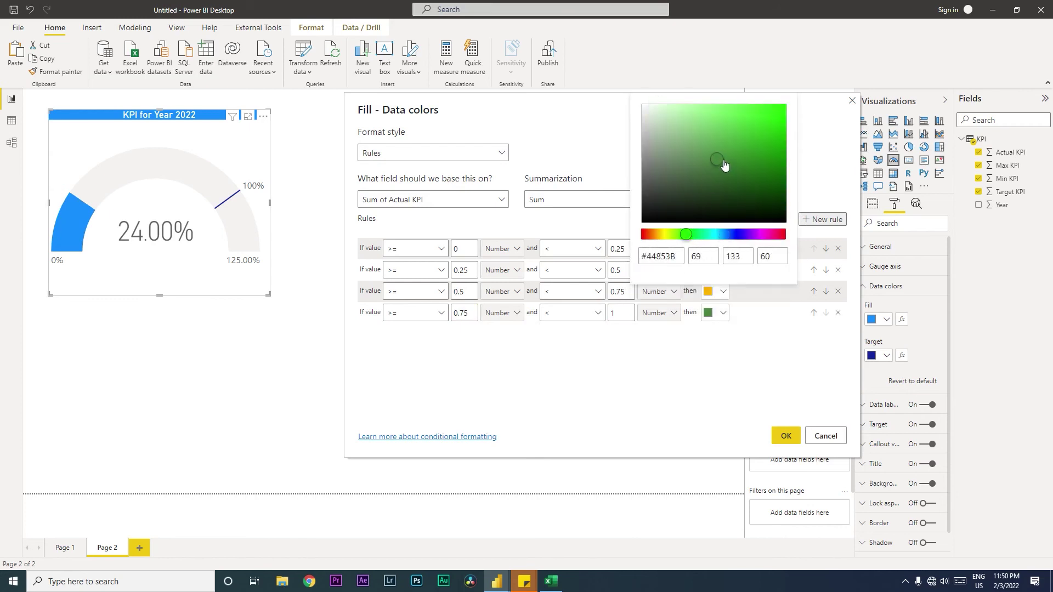
drag(724, 165, 727, 117)
click(762, 393)
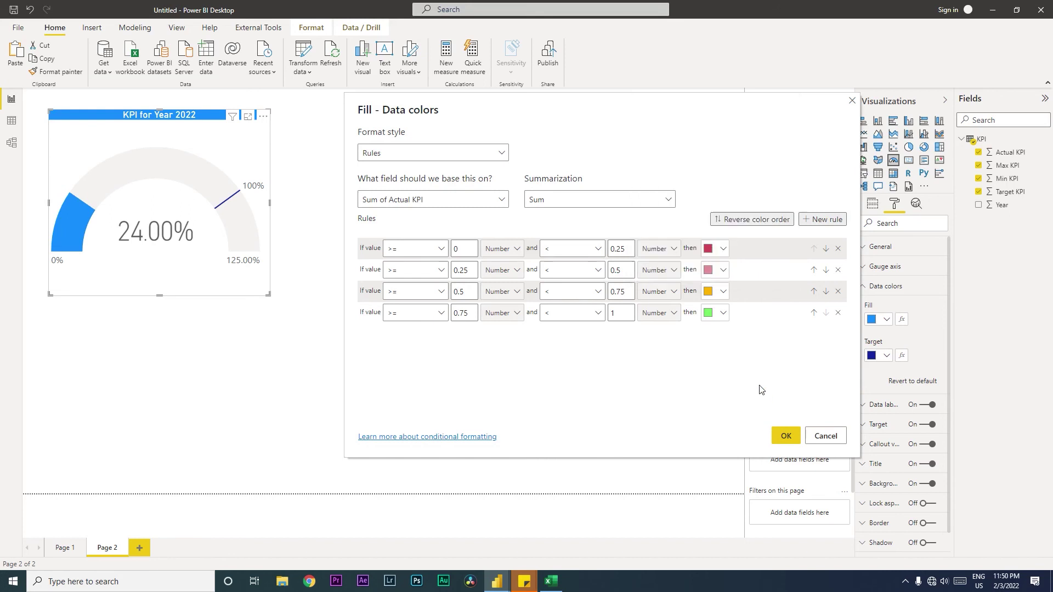
Add a fifth rule covering values from 1 to under 5.
click(834, 220)
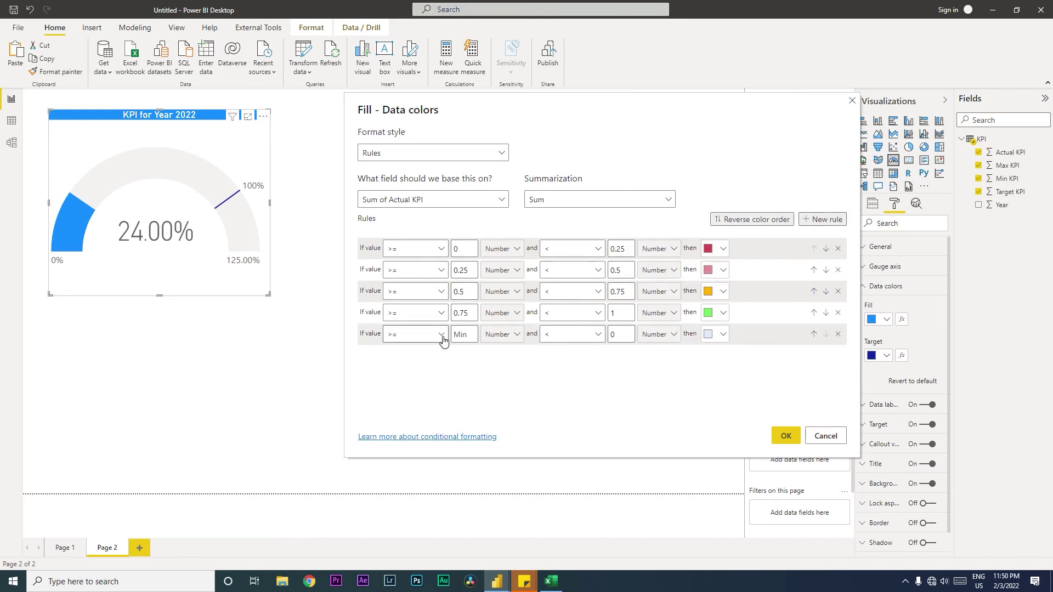
click(460, 336)
text(1)
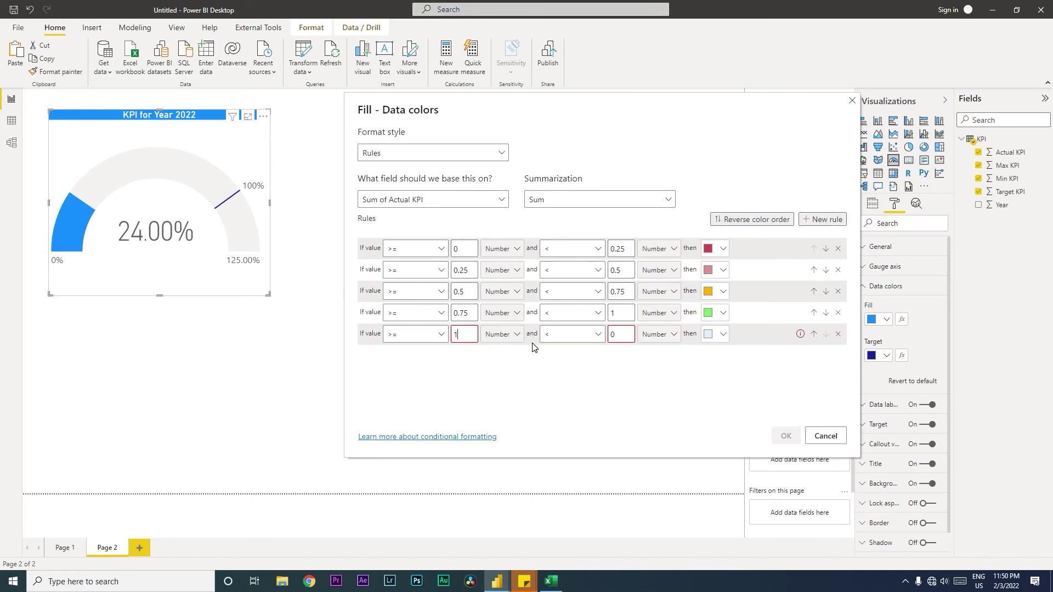
click(573, 334)
click(624, 336)
double_click(625, 336)
text(5)
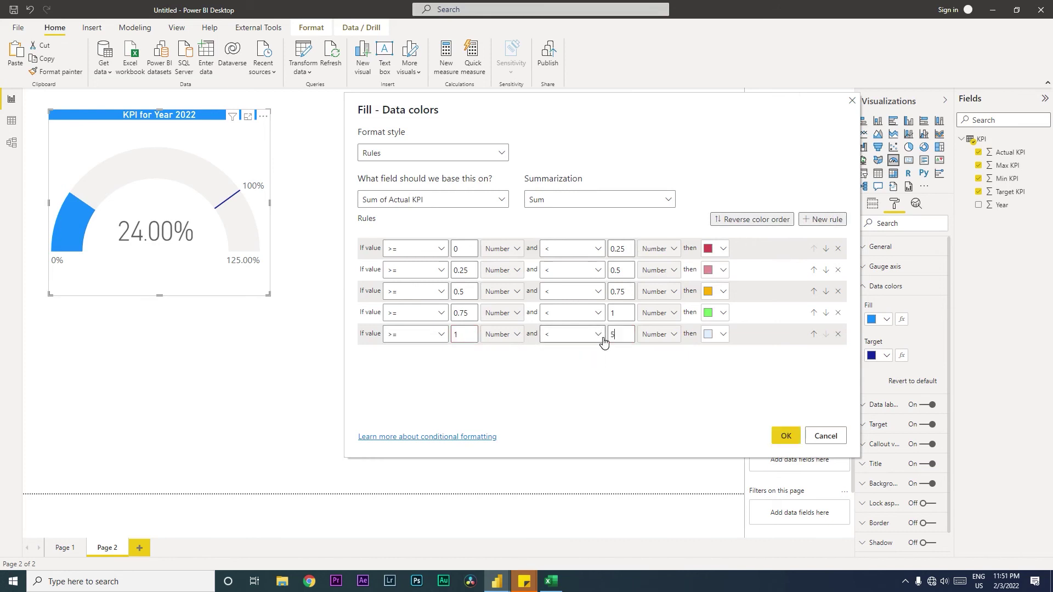
Colour rule five bright cyan and apply the rules, turning the 24% arc crimson.
click(723, 334)
click(676, 290)
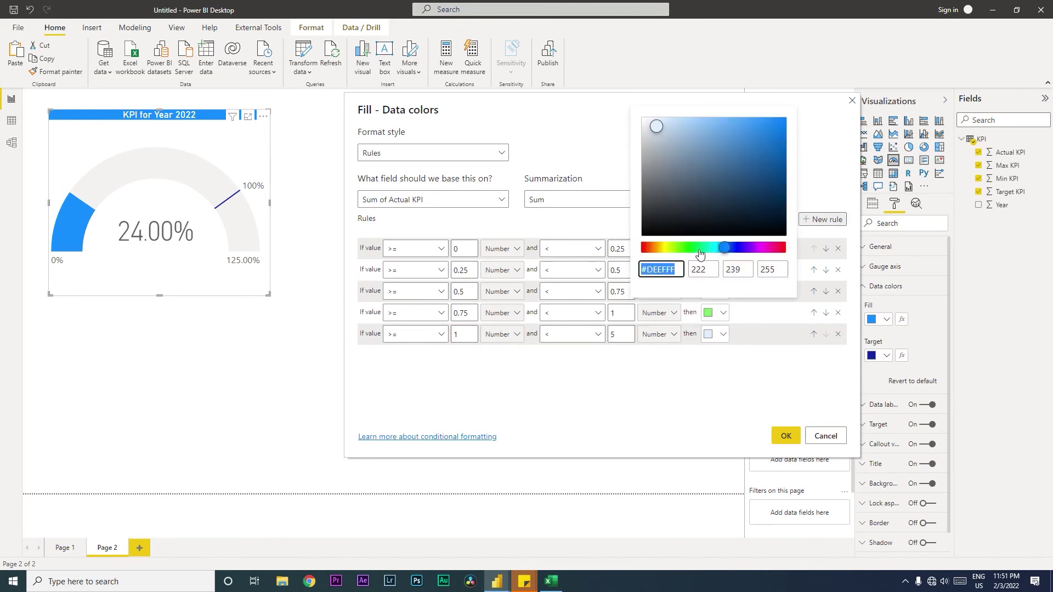
drag(700, 249, 682, 249)
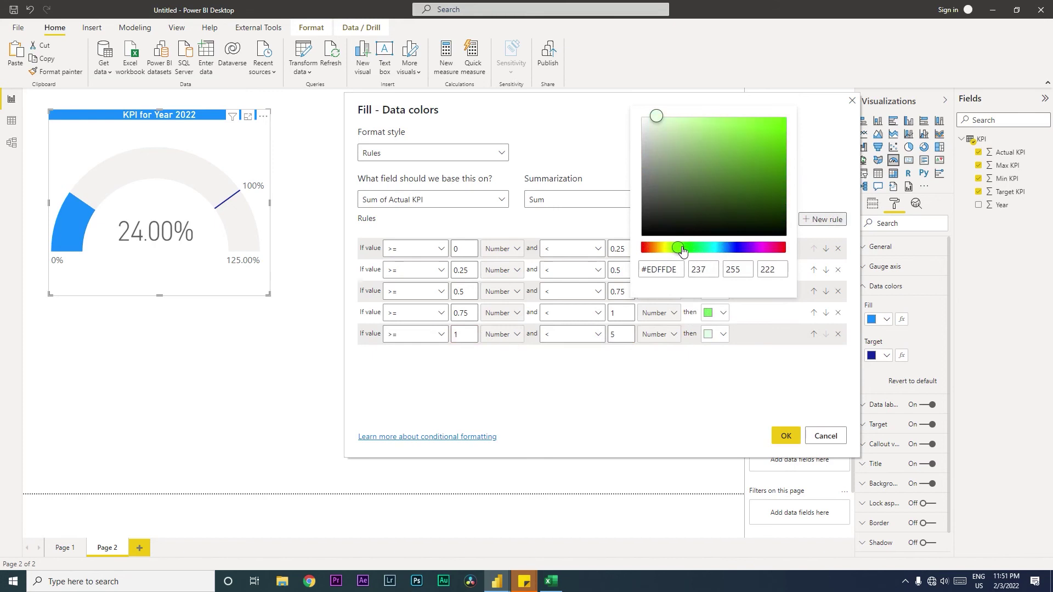
drag(719, 171, 780, 171)
drag(679, 248, 713, 248)
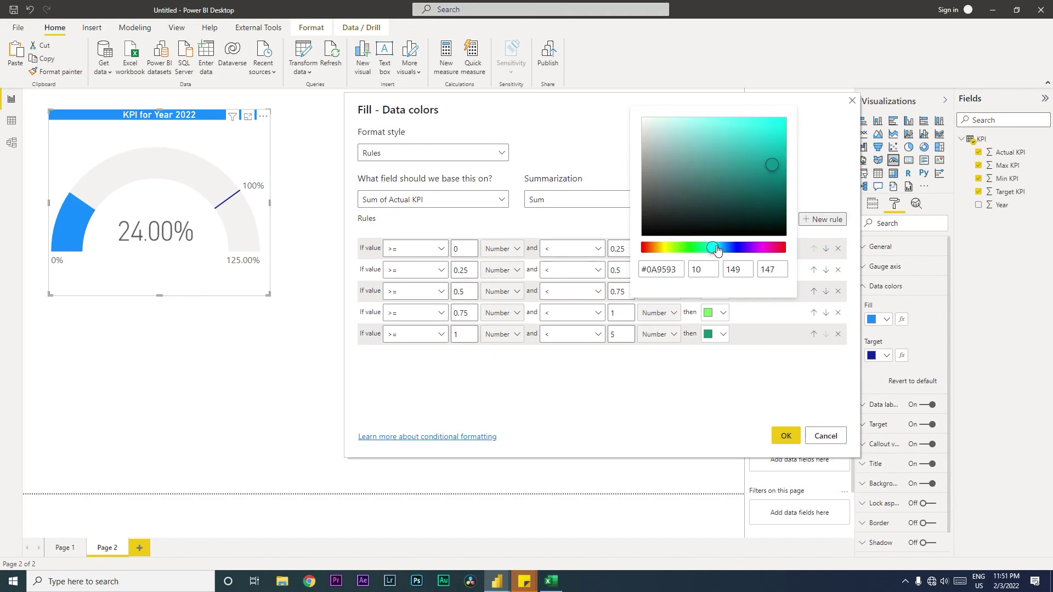
drag(772, 173, 792, 113)
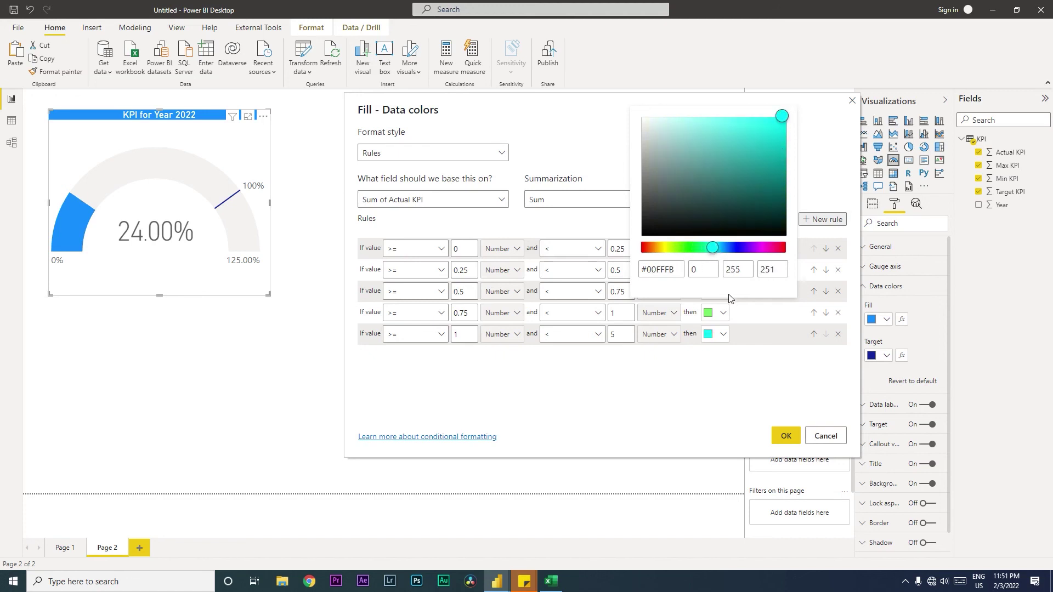
click(771, 373)
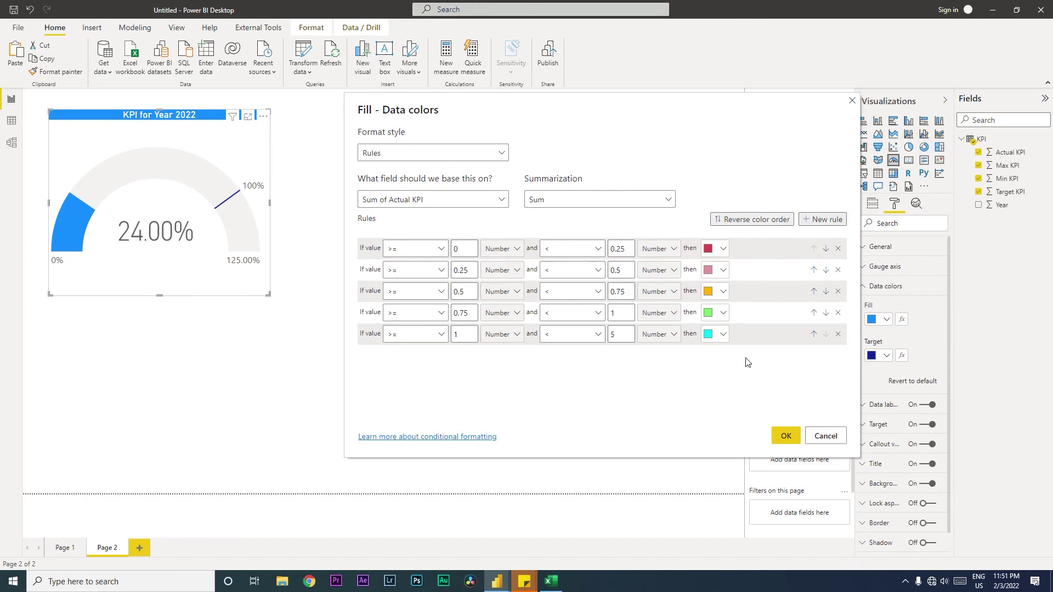
click(785, 436)
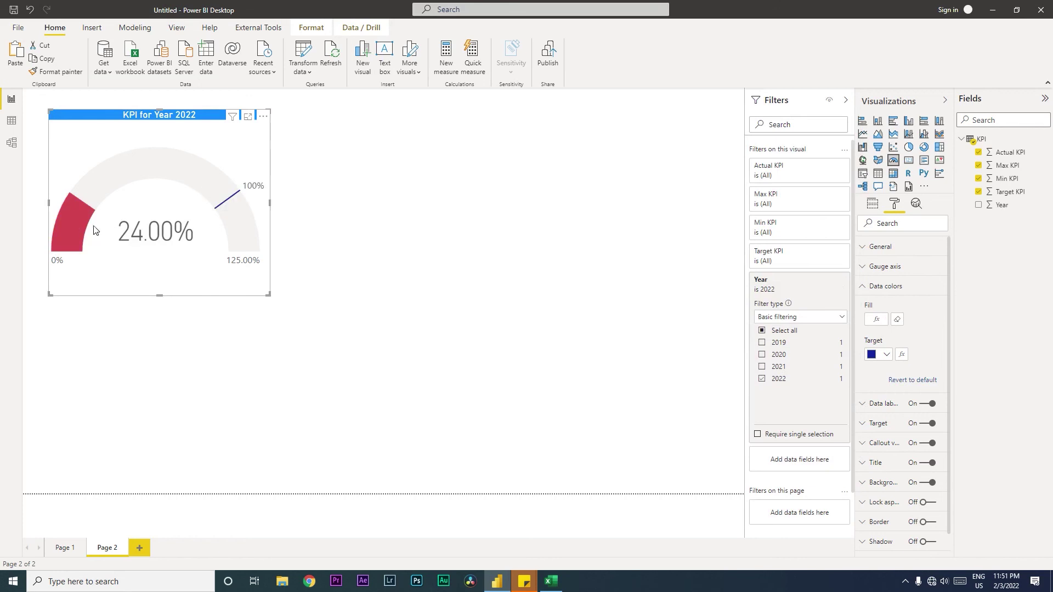
Paste three copies of the 2022 gauge and place them in a two-by-two grid.
key(ctrl+c)
key(ctrl+v)
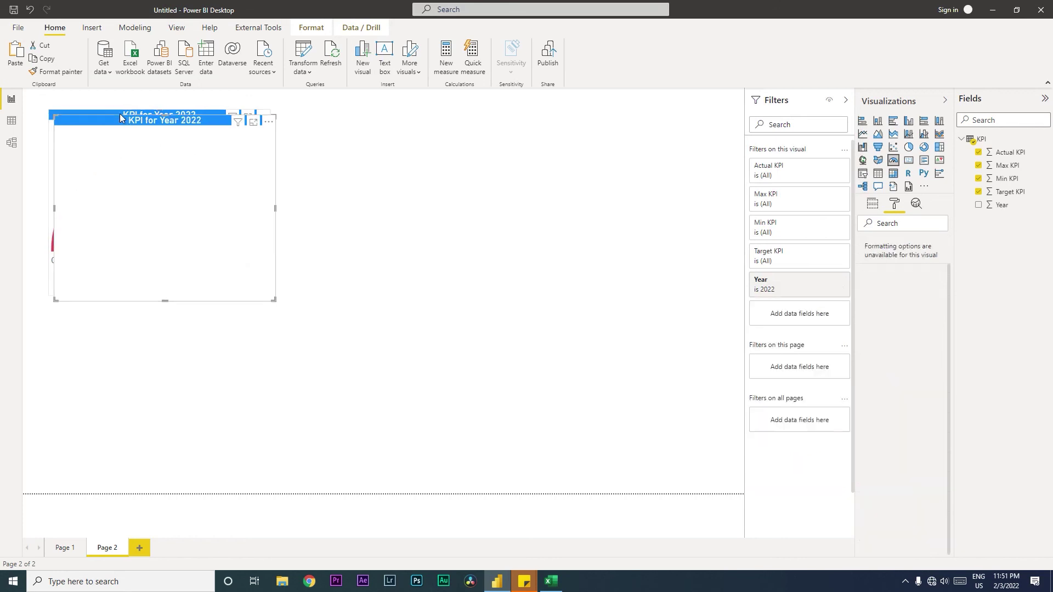
drag(121, 116, 132, 303)
key(ctrl+v)
click(817, 279)
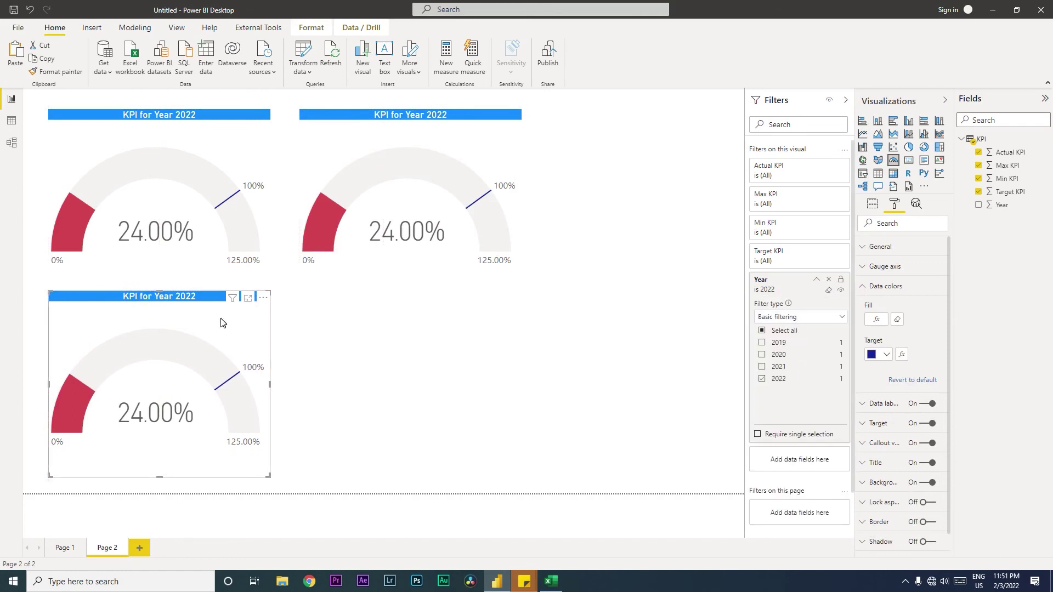
key(ctrl+c)
key(ctrl+v)
drag(405, 116, 398, 298)
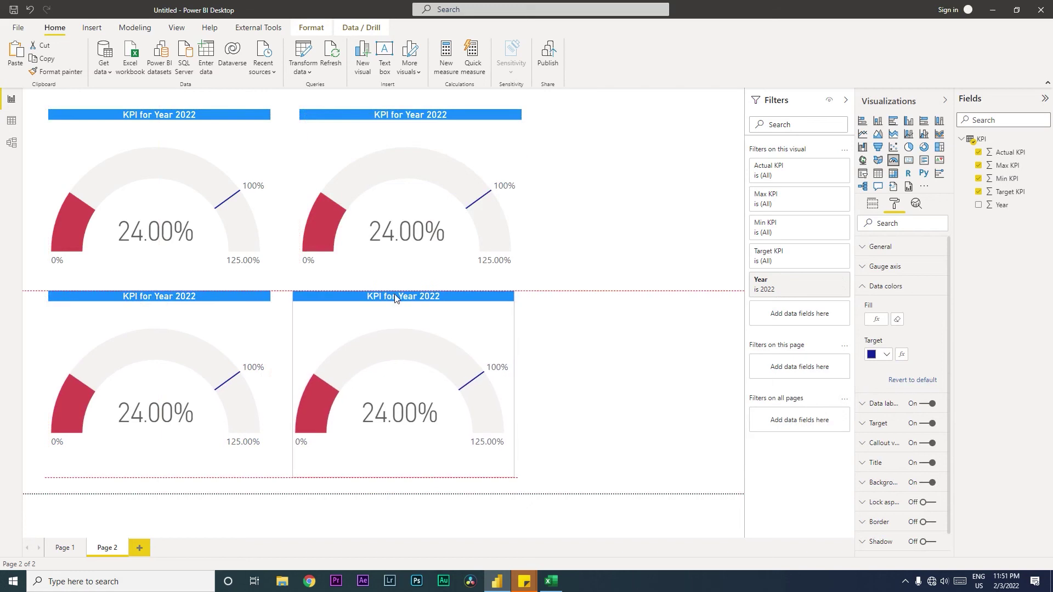
click(409, 113)
Filter the top-right copy to 2021, bottom-left to 2020 and bottom-right to 2019.
click(816, 281)
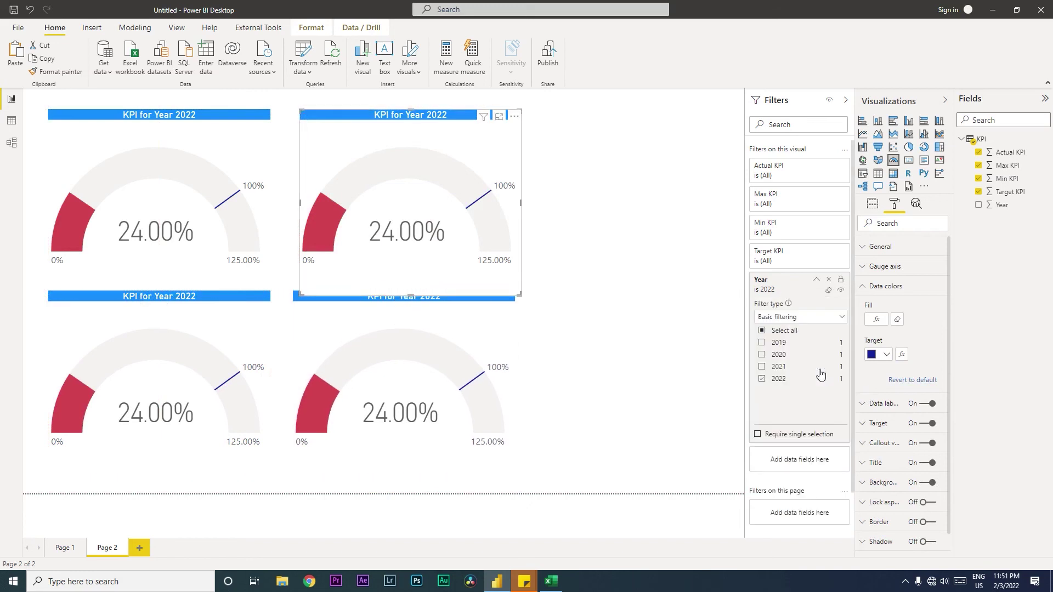
click(762, 366)
click(762, 378)
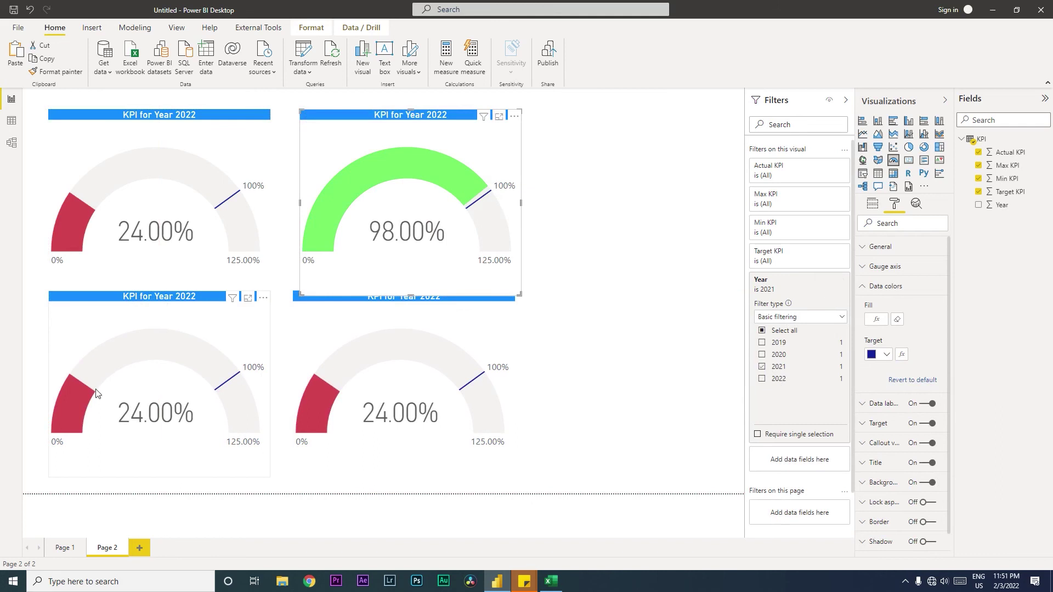
click(115, 318)
click(762, 354)
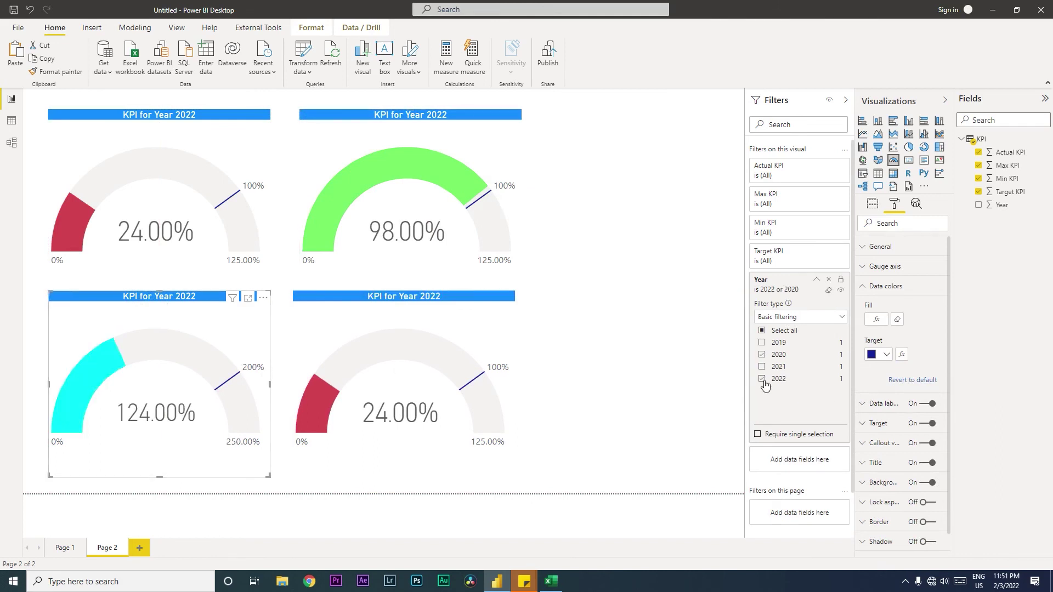
click(762, 378)
click(340, 300)
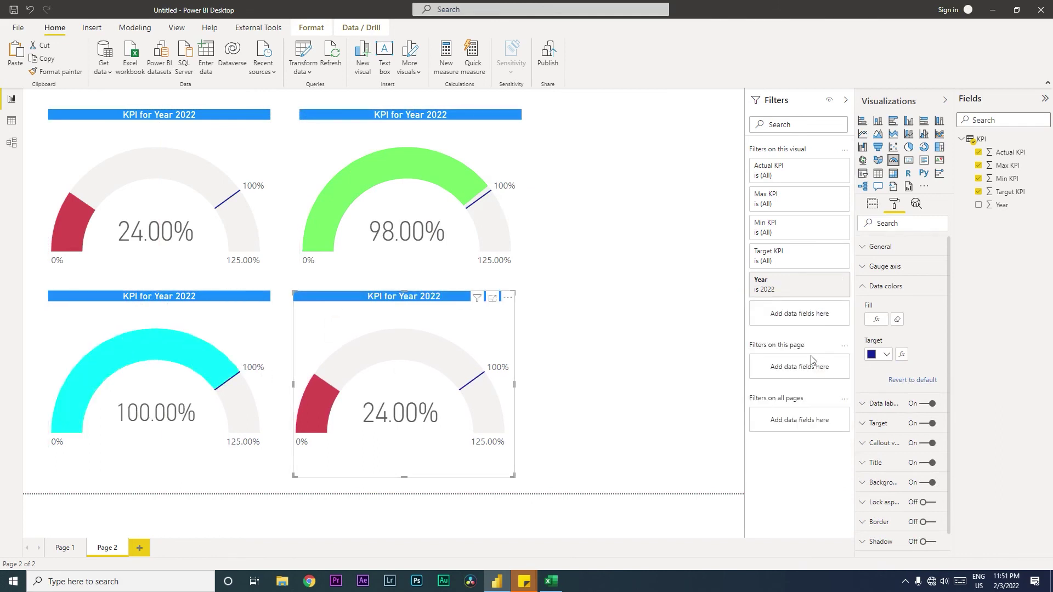
click(817, 280)
click(762, 342)
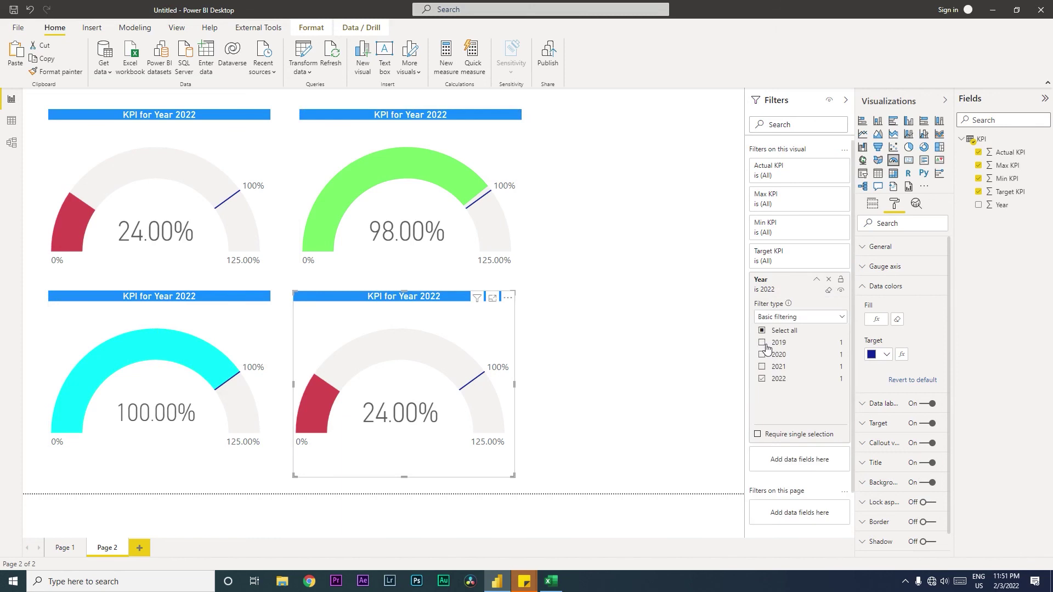
click(762, 378)
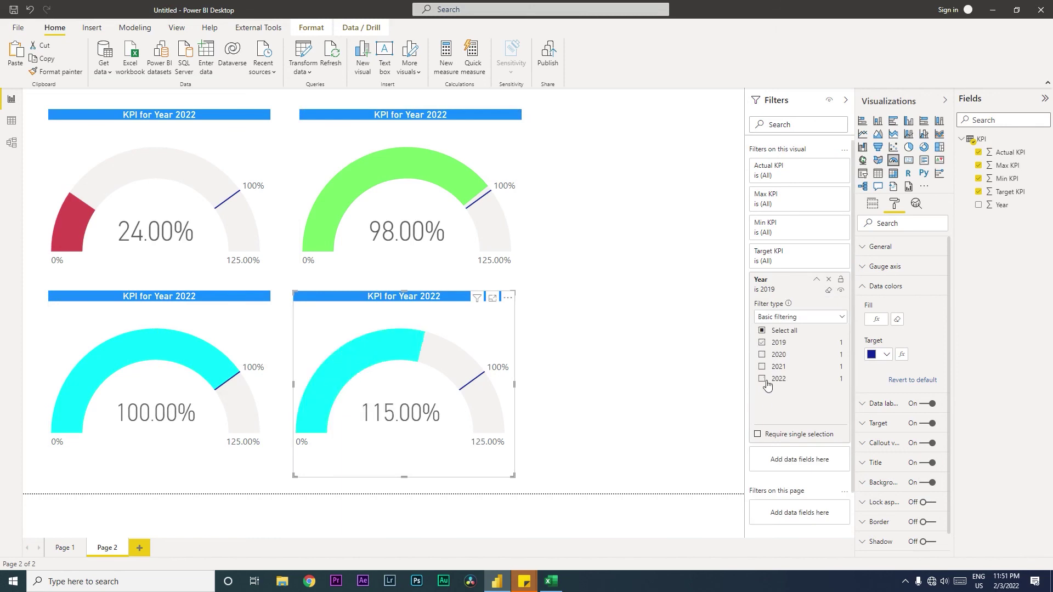
click(574, 363)
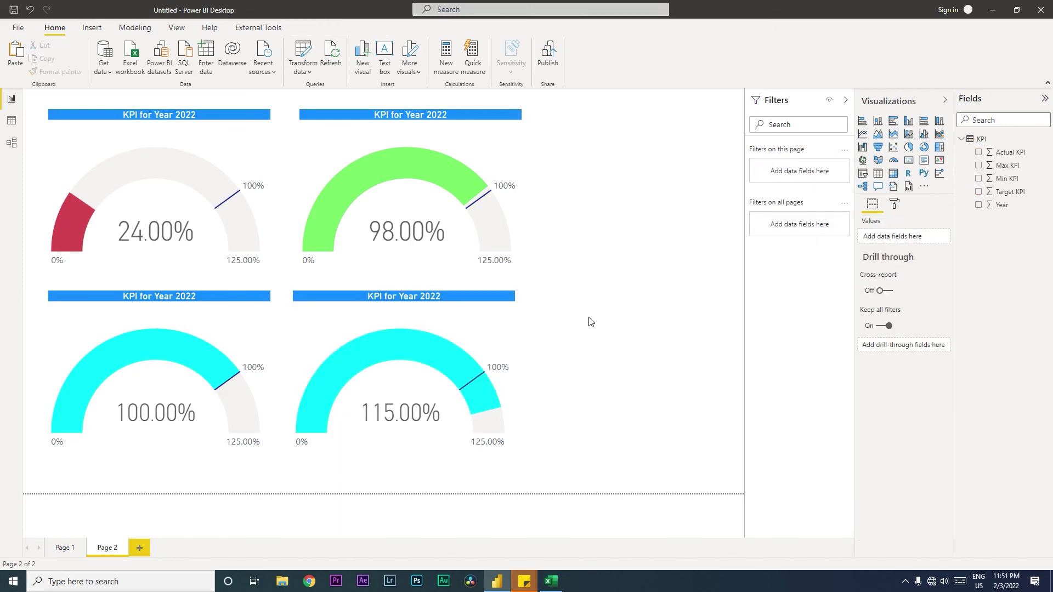
Change the 2020 gauge's last fill rule from >= 1 to > 1, turning 100% blue.
click(230, 316)
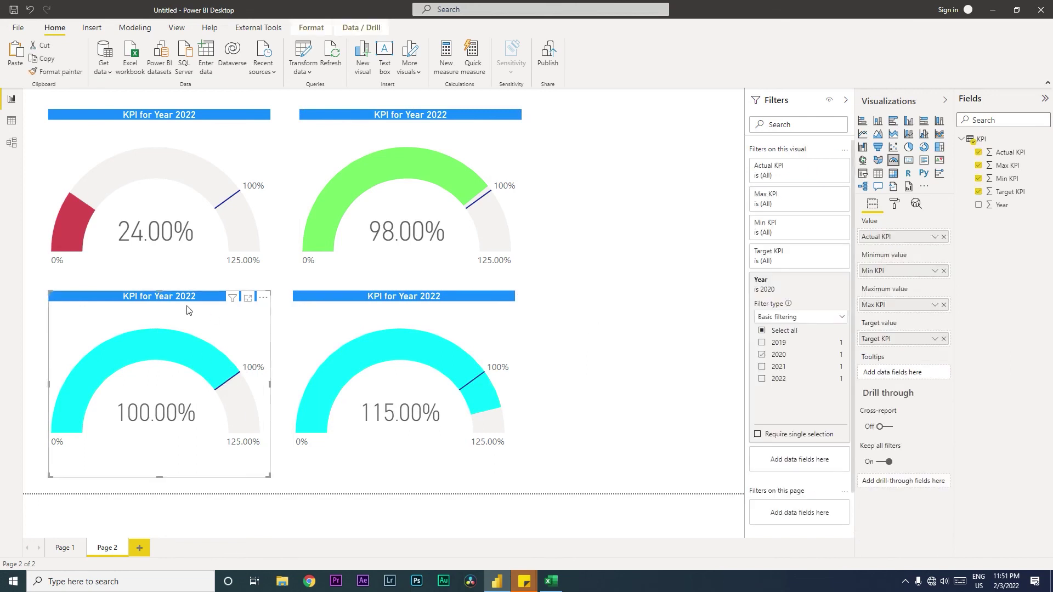
click(895, 203)
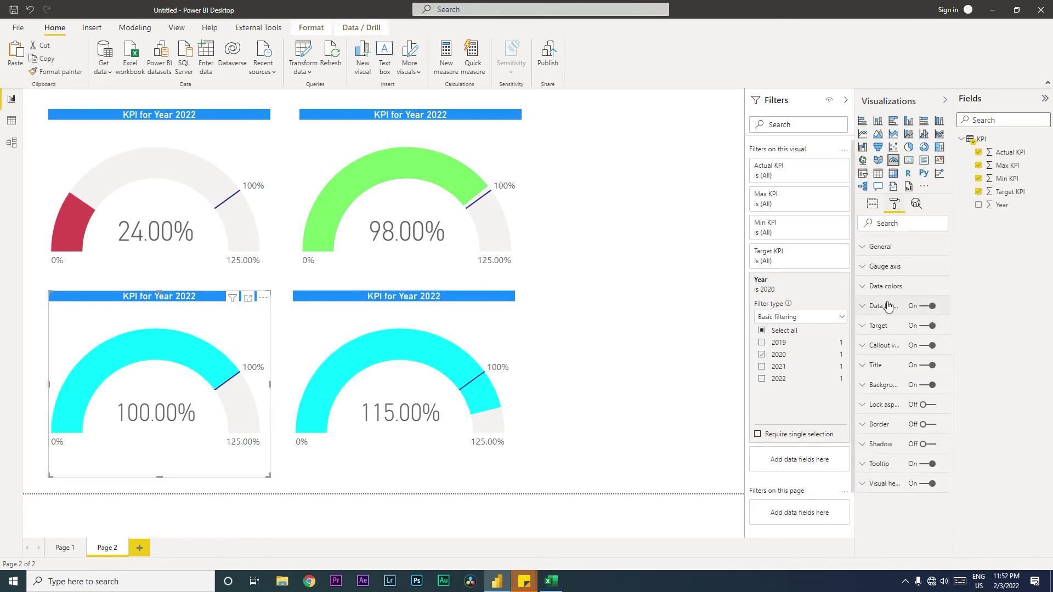
click(884, 286)
click(877, 321)
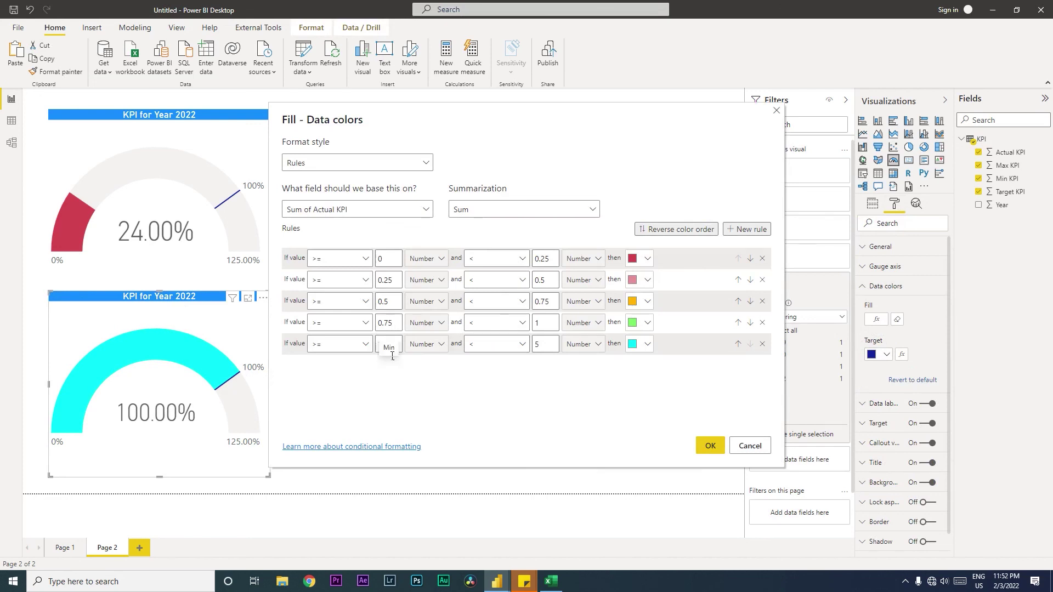
click(365, 343)
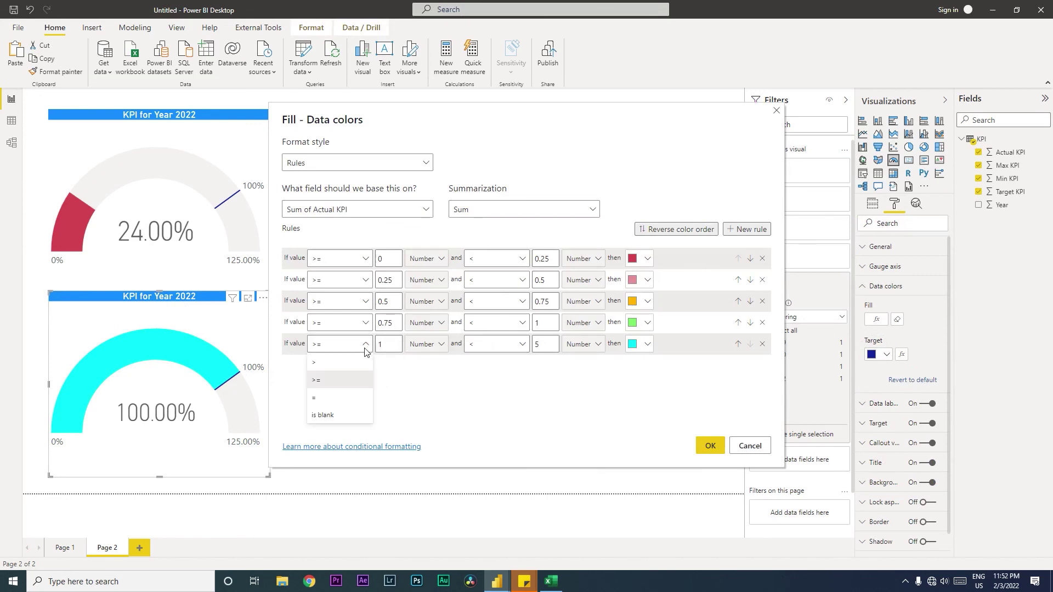
click(326, 368)
click(710, 443)
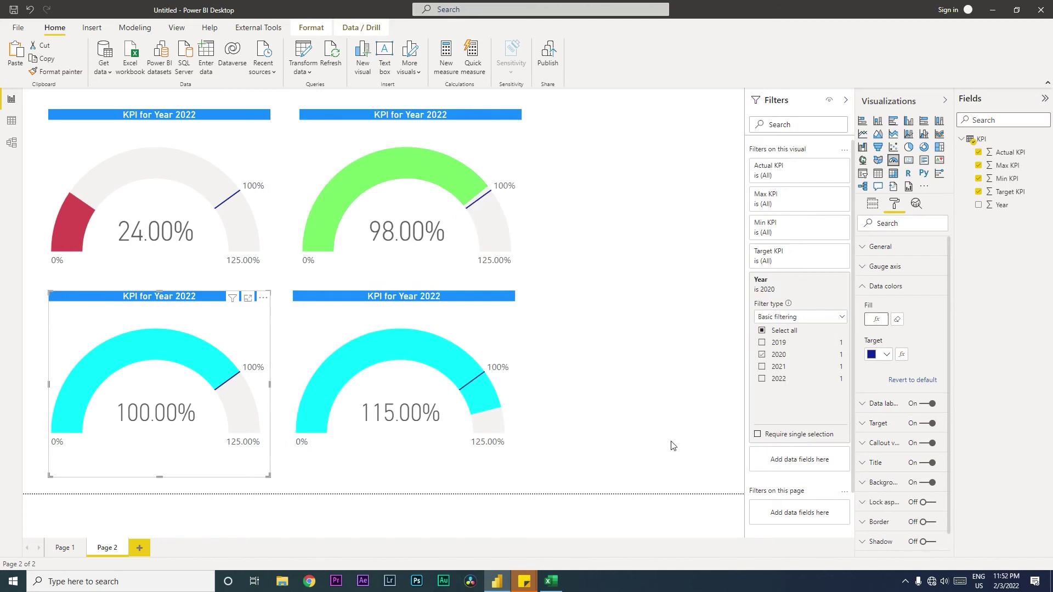
click(630, 290)
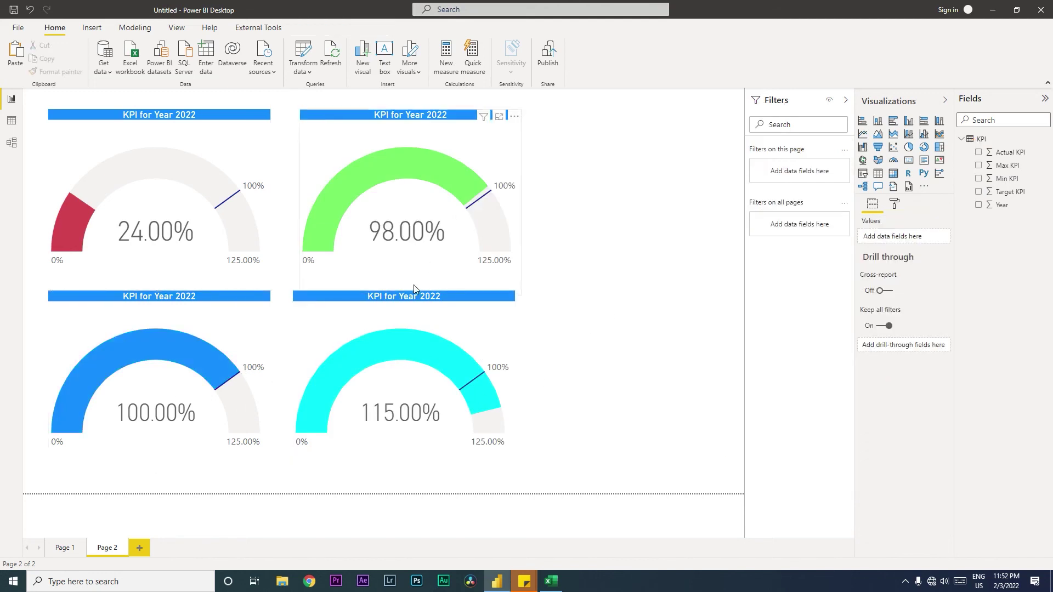
Drag the 115%, 100%, 98% and 24% gauges rightward into an evenly spaced grid.
drag(414, 297, 535, 302)
drag(212, 304, 283, 309)
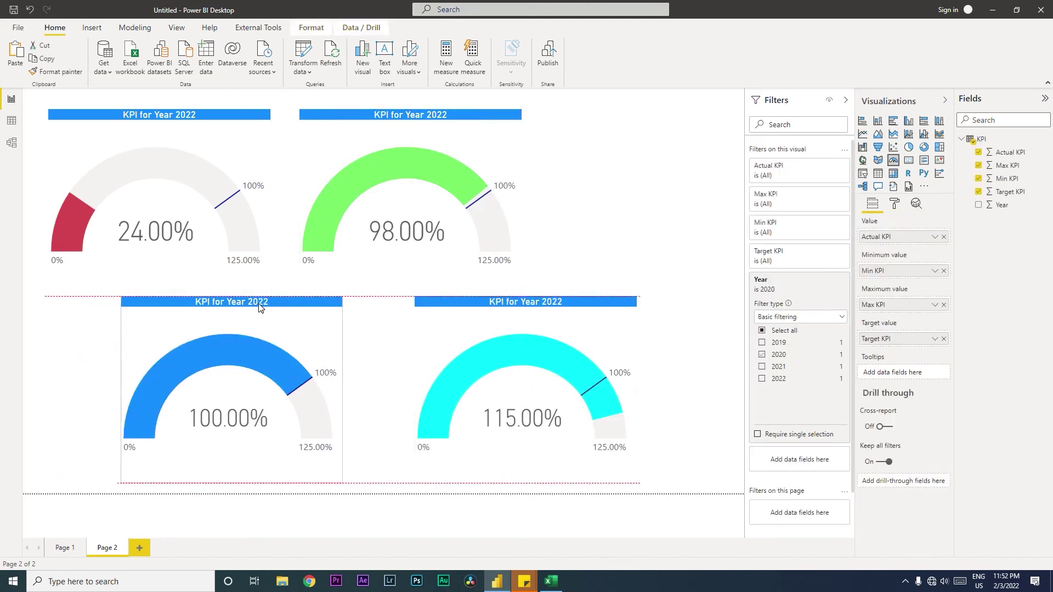
drag(381, 122, 496, 109)
drag(165, 120, 239, 100)
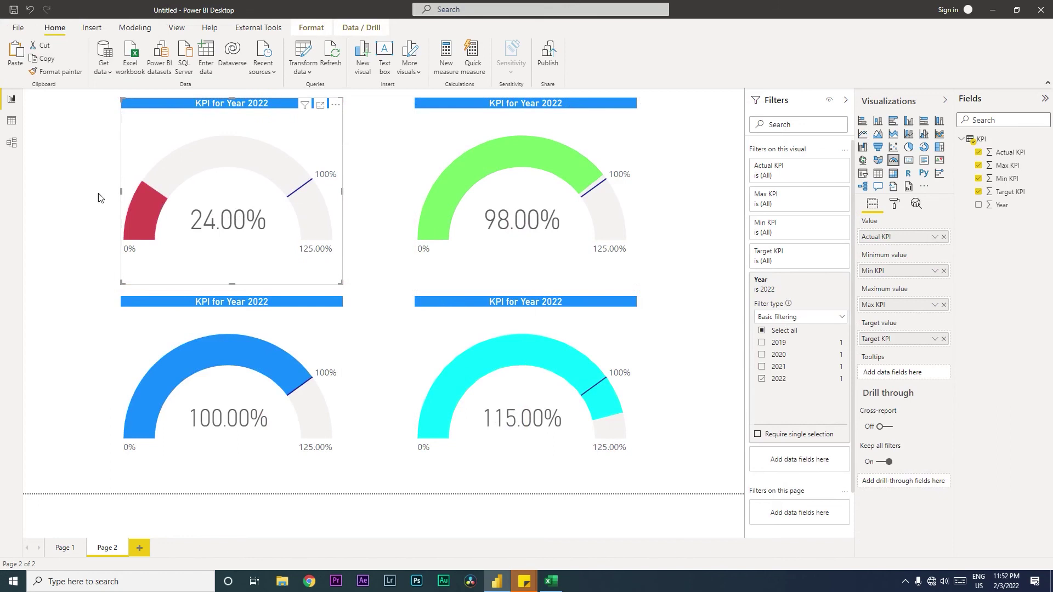
click(692, 245)
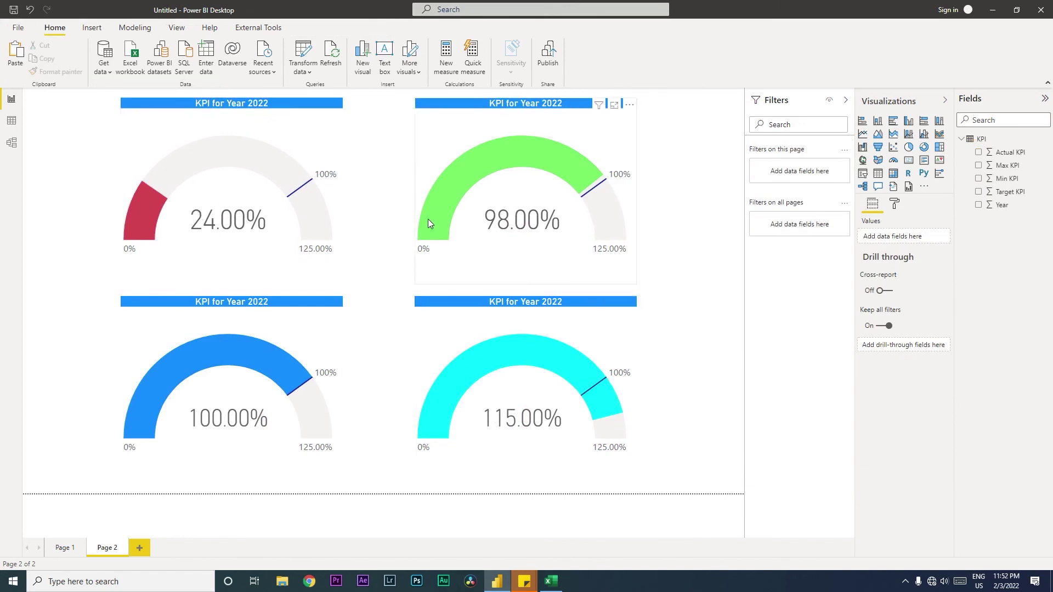
Set the 98% gauge's target line colour to pure red (#FF0000).
mouse_move(428, 219)
click(554, 130)
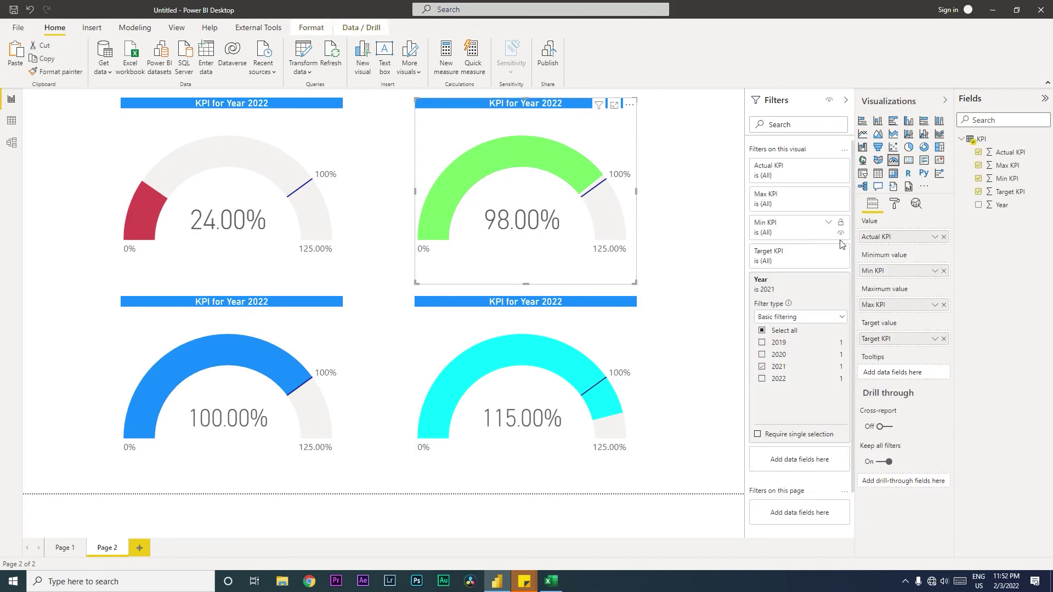
click(894, 204)
click(881, 285)
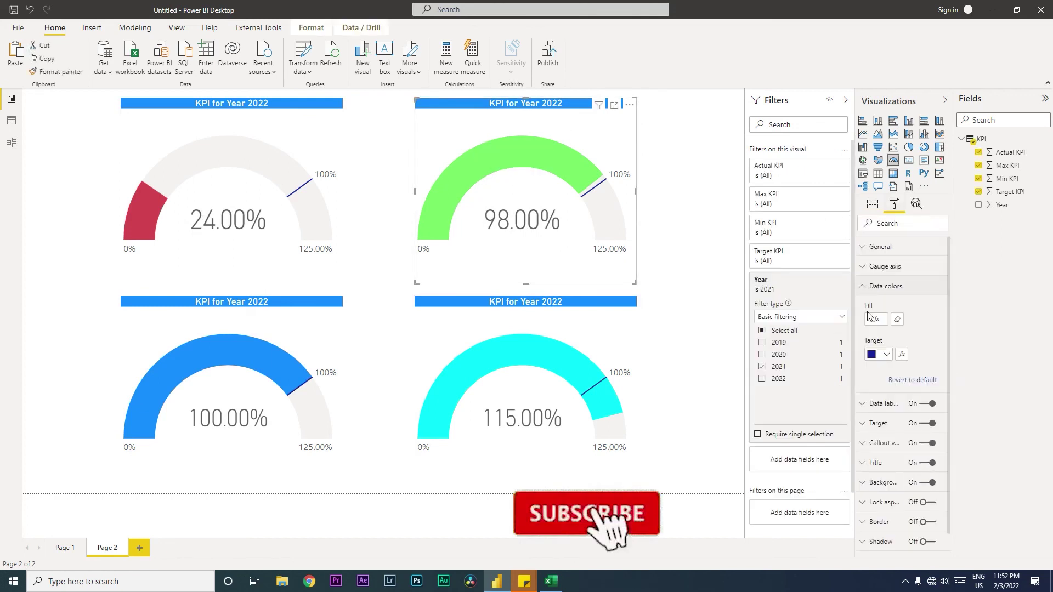
click(891, 354)
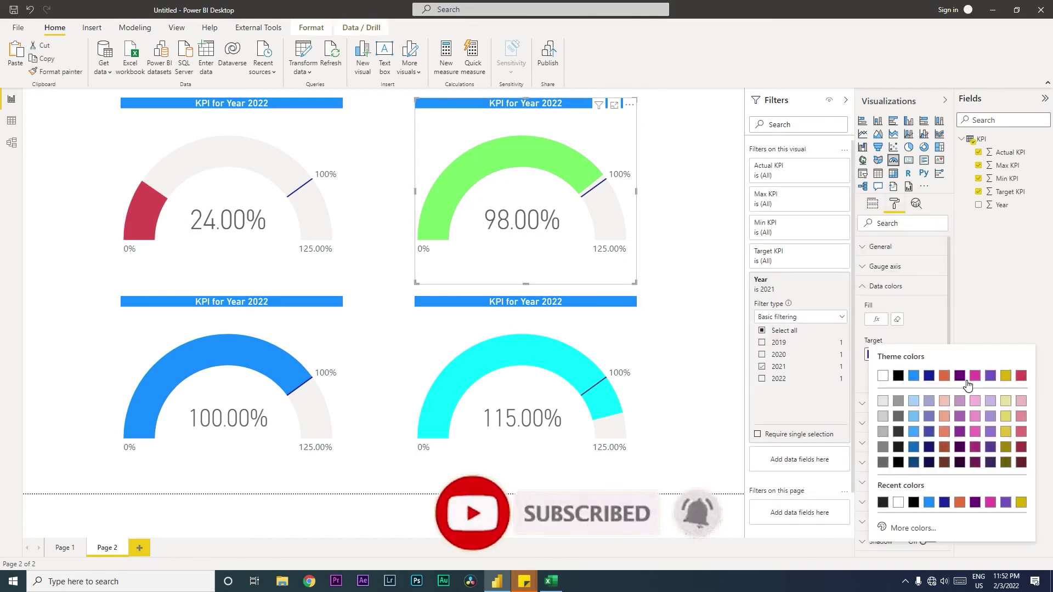
click(1006, 376)
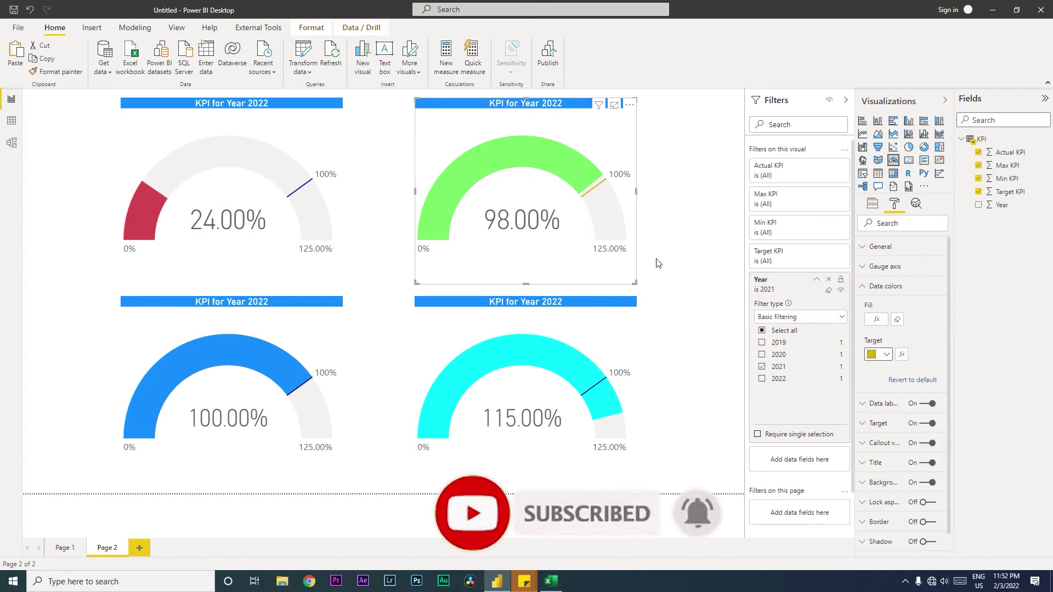
click(880, 354)
click(914, 528)
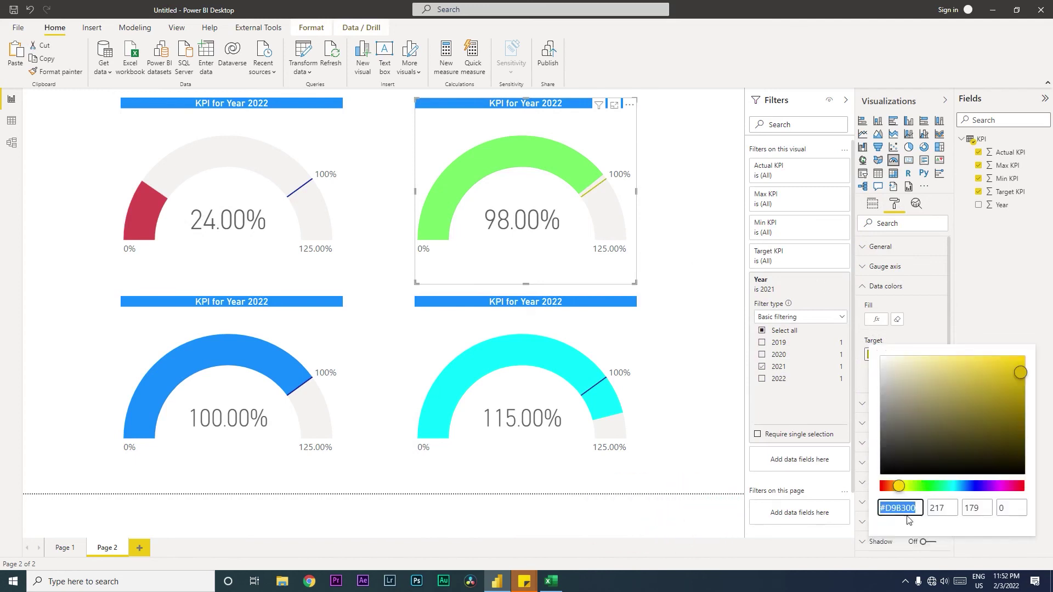
drag(902, 485, 879, 486)
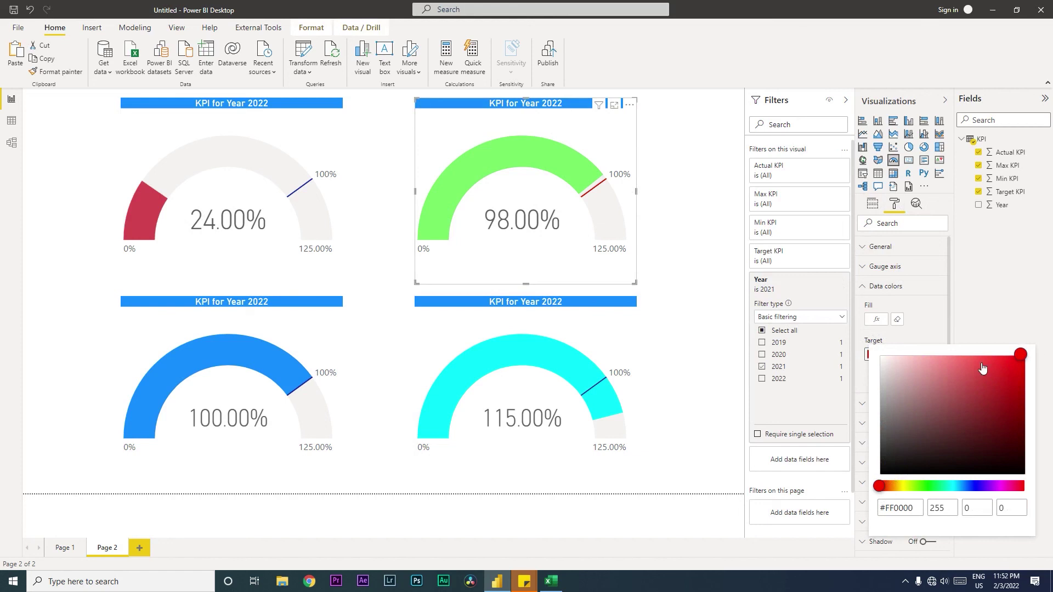
click(930, 314)
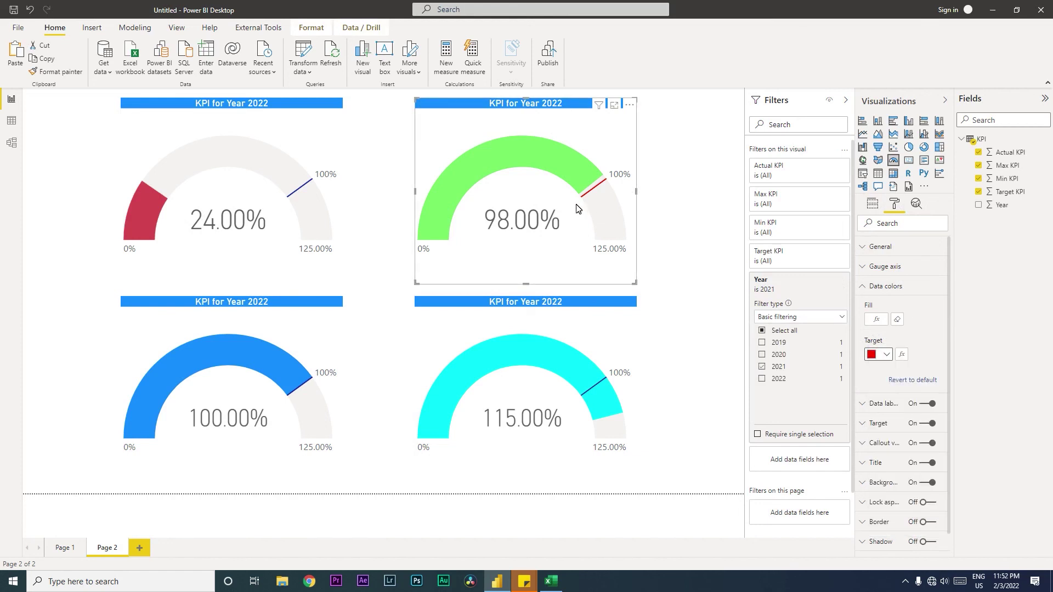
click(664, 269)
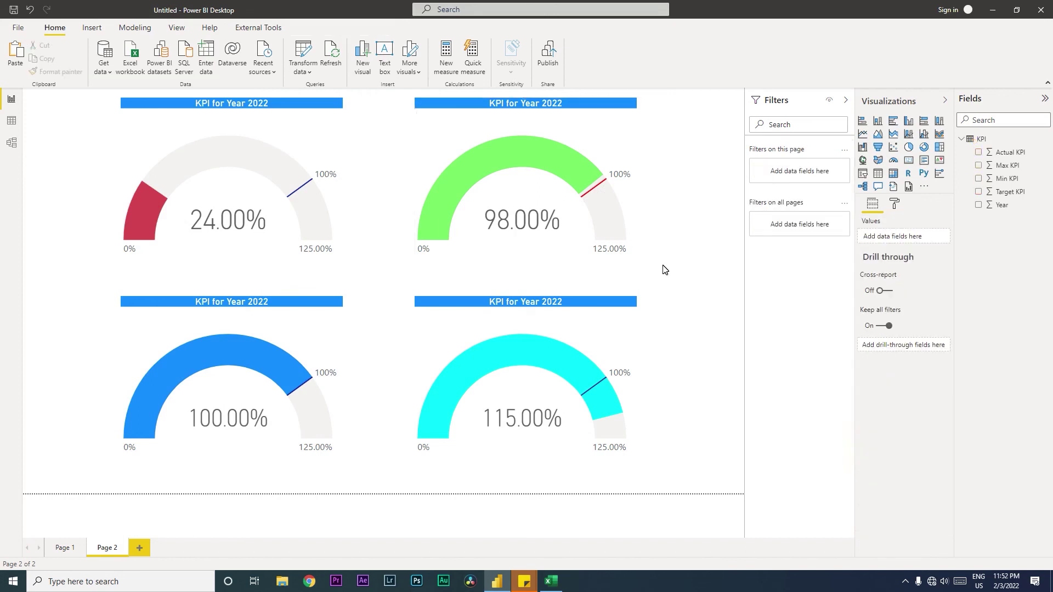